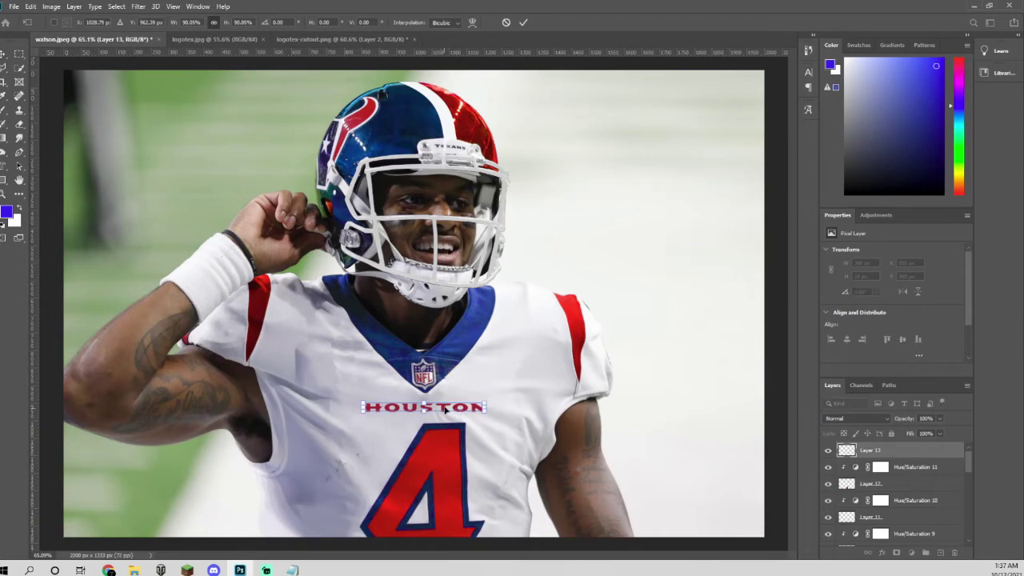
Step: Warp the red HOUSTON wordmark to follow the curve of the jersey above the number 4
click(460, 281)
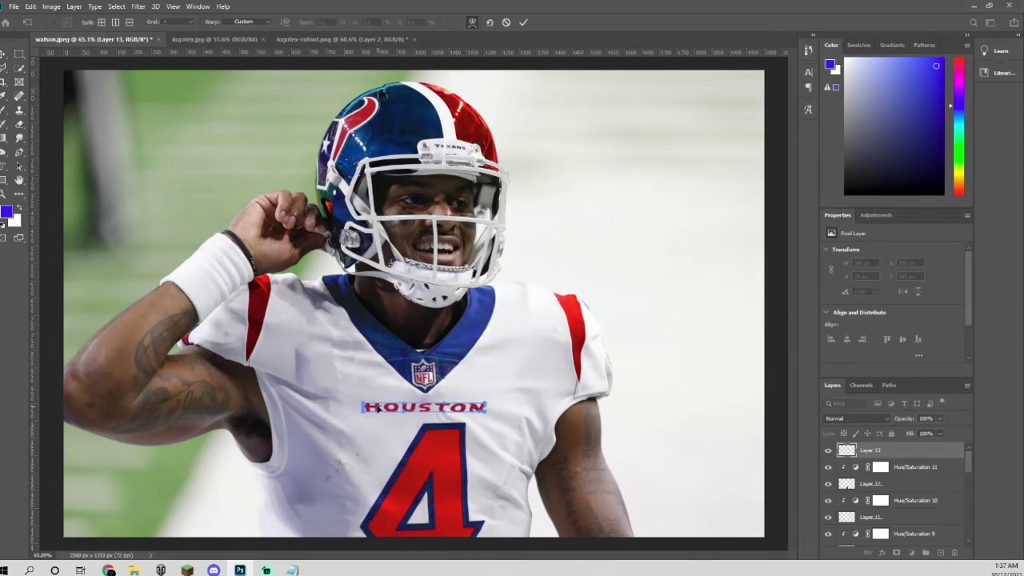
click(523, 22)
scroll(438, 412, up, 1)
right_click(438, 413)
click(438, 413)
key(ctrl+t)
right_click(439, 410)
click(458, 283)
drag(443, 409, 440, 407)
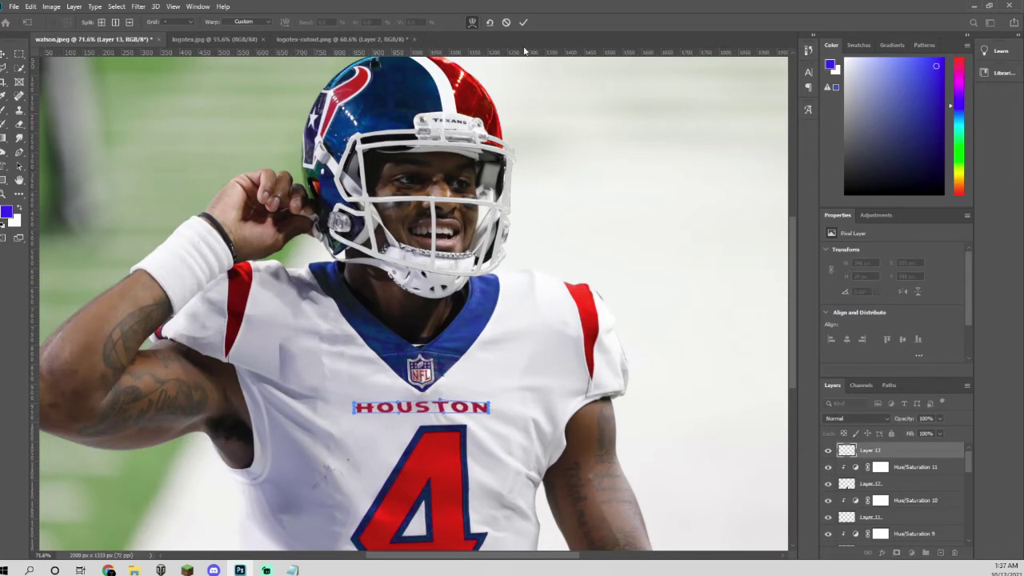
click(523, 22)
Step: Add a Hue/Saturation adjustment clipped to the HOUSTON wordmark layer and tune its hue, with saturation +14 and lightness +4
scroll(496, 382, down, 6)
scroll(497, 376, up, 2)
click(876, 215)
click(832, 261)
alt+click(895, 459)
drag(892, 333, 903, 335)
drag(893, 295, 956, 298)
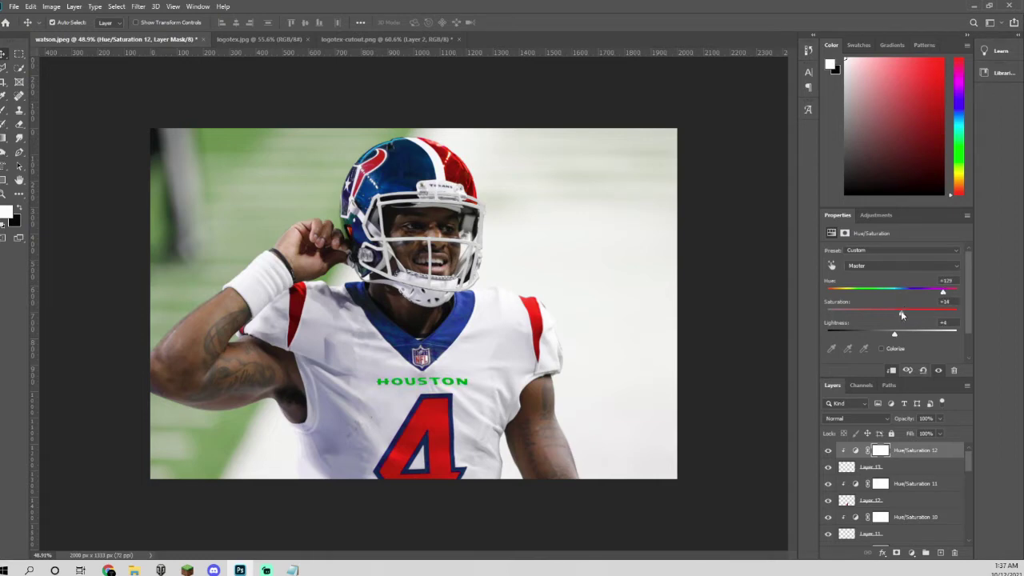
drag(937, 296, 896, 296)
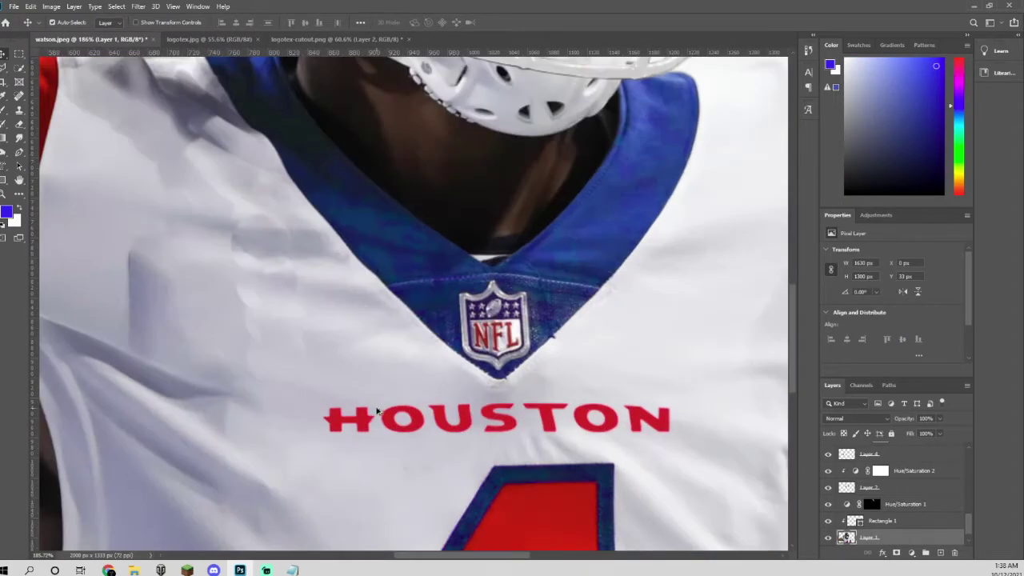
Step: Burn soft shadows into the jersey around the HOUSTON lettering on Layer 1, using the Highlights range at 23% exposure
click(20, 138)
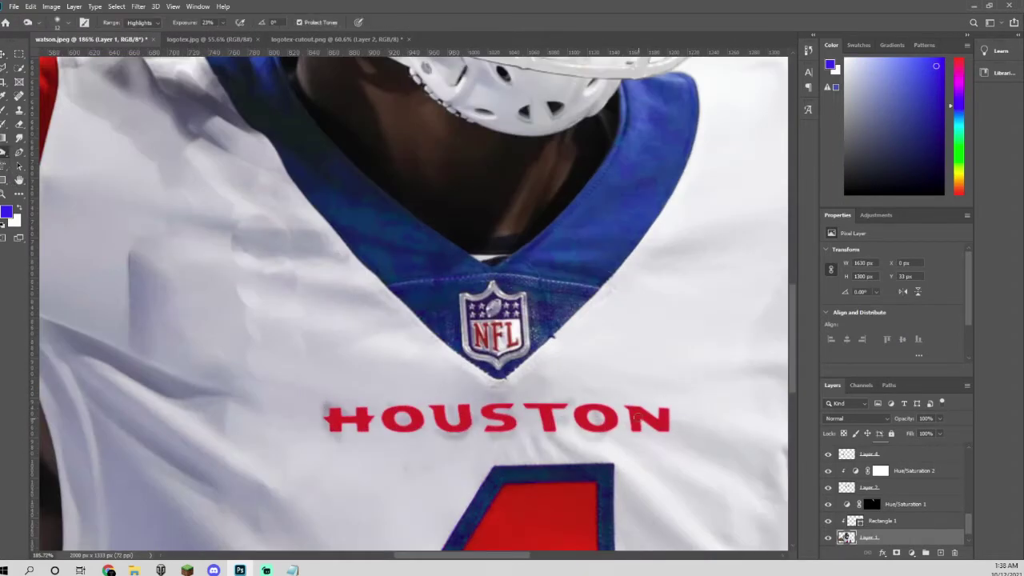
scroll(288, 336, down, 5)
scroll(321, 353, up, 5)
scroll(356, 472, down, 5)
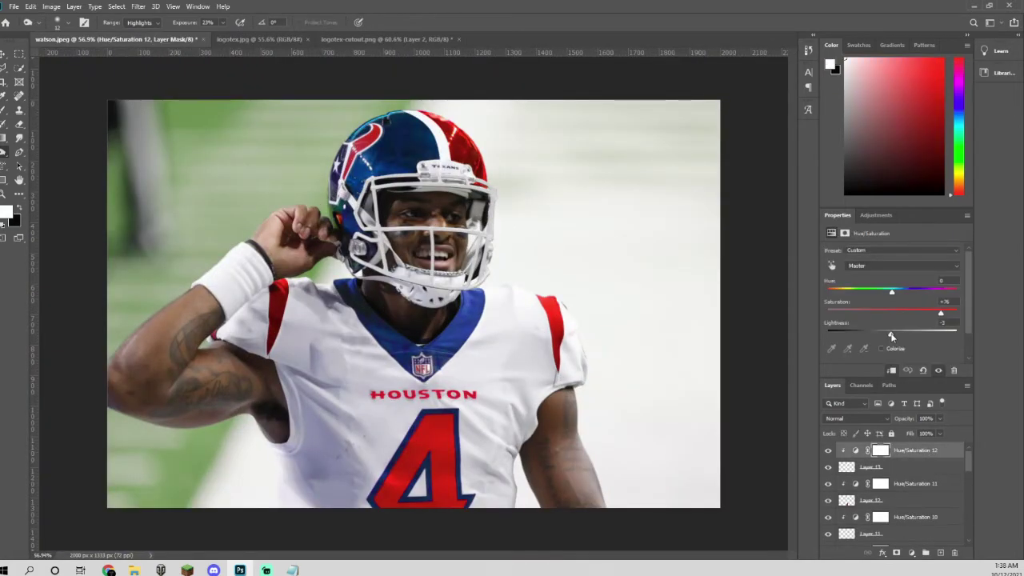
Step: Set the HOUSTON wordmark's Hue/Saturation adjustment to hue +1, saturation +100 and lightness -2
scroll(416, 384, down, 3)
scroll(416, 384, up, 5)
scroll(411, 407, down, 6)
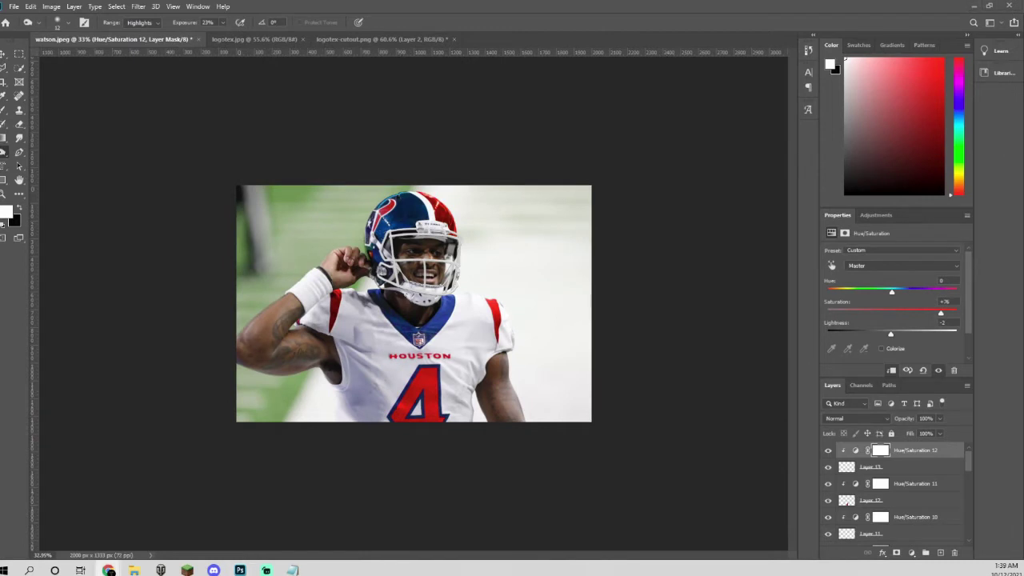
drag(892, 293, 892, 293)
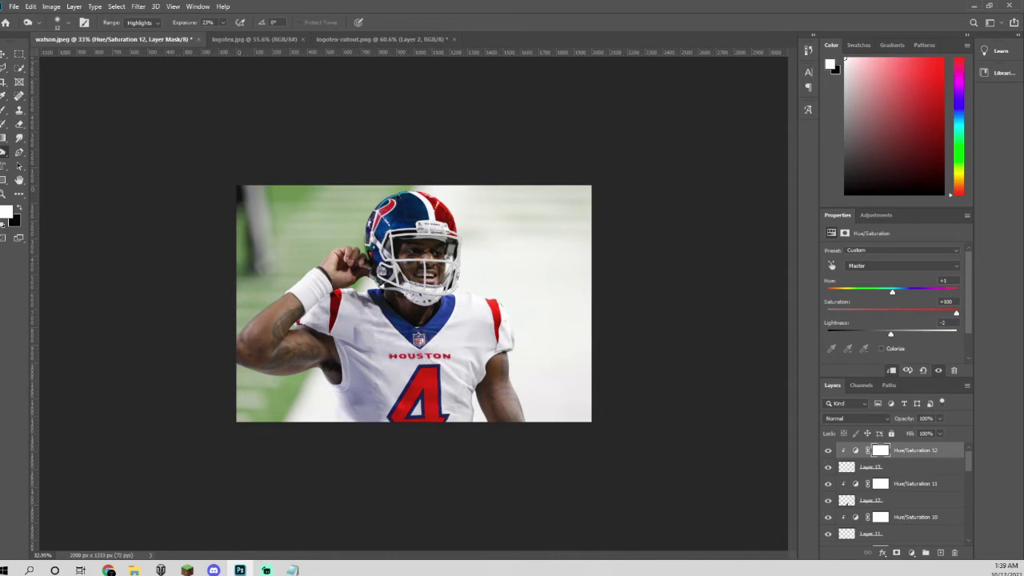
key(ctrl+plus)
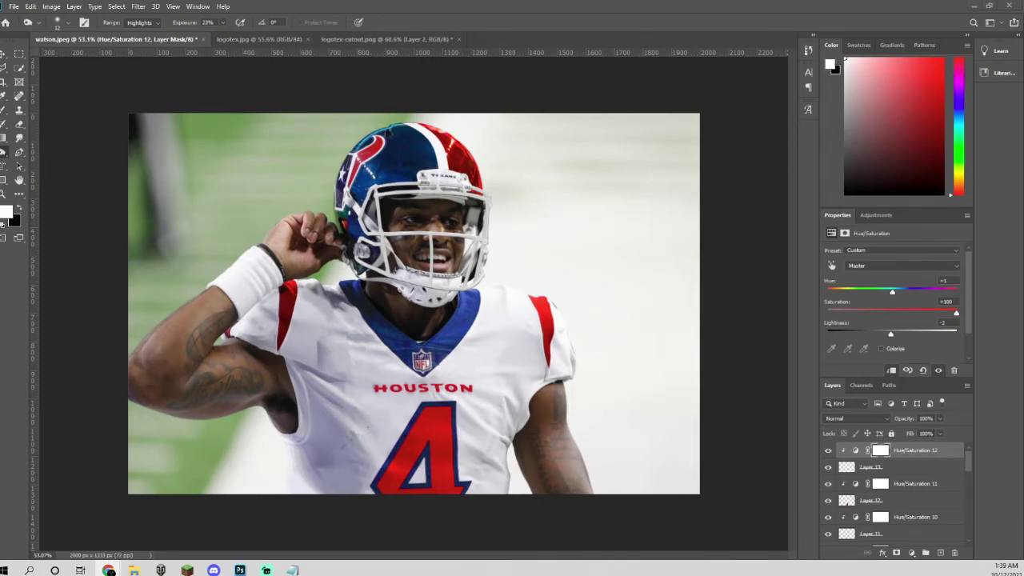
Step: Retouch the white fabric beside the raised arm's red shoulder stripe on Layer 1 with the Clone Stamp tool
scroll(320, 312, down, 2)
scroll(308, 332, up, 5)
click(272, 339)
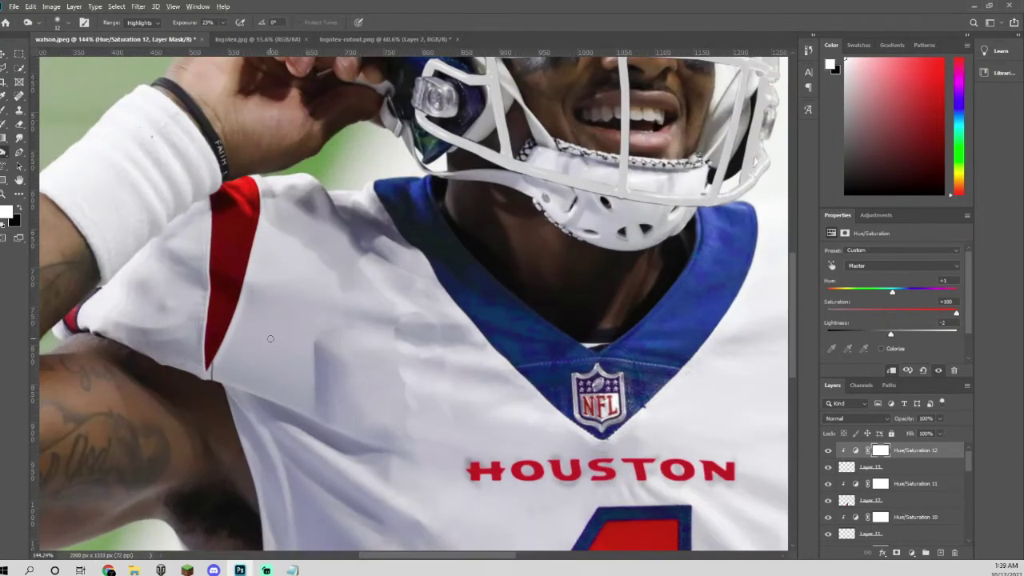
right_click(271, 338)
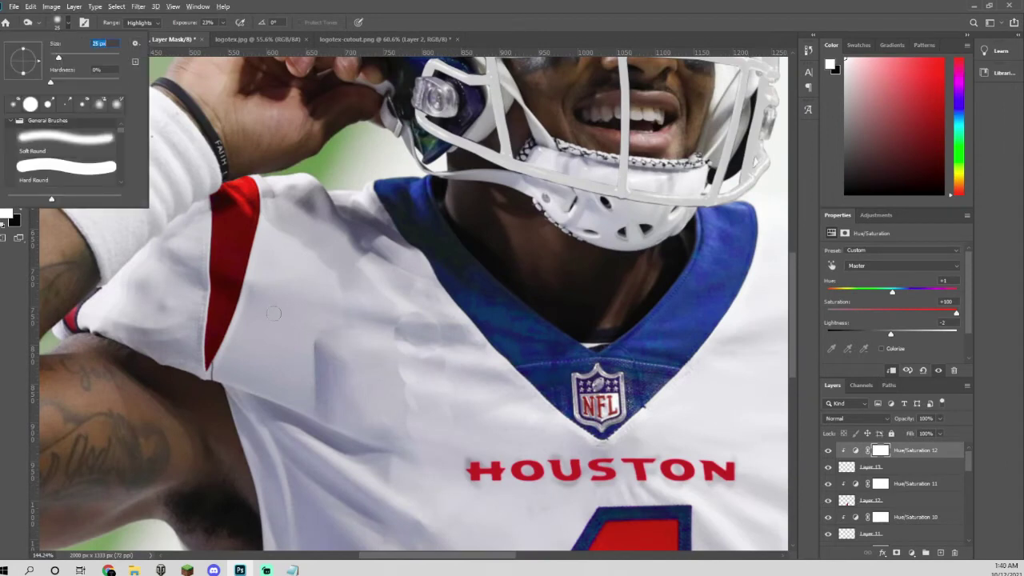
key(Escape)
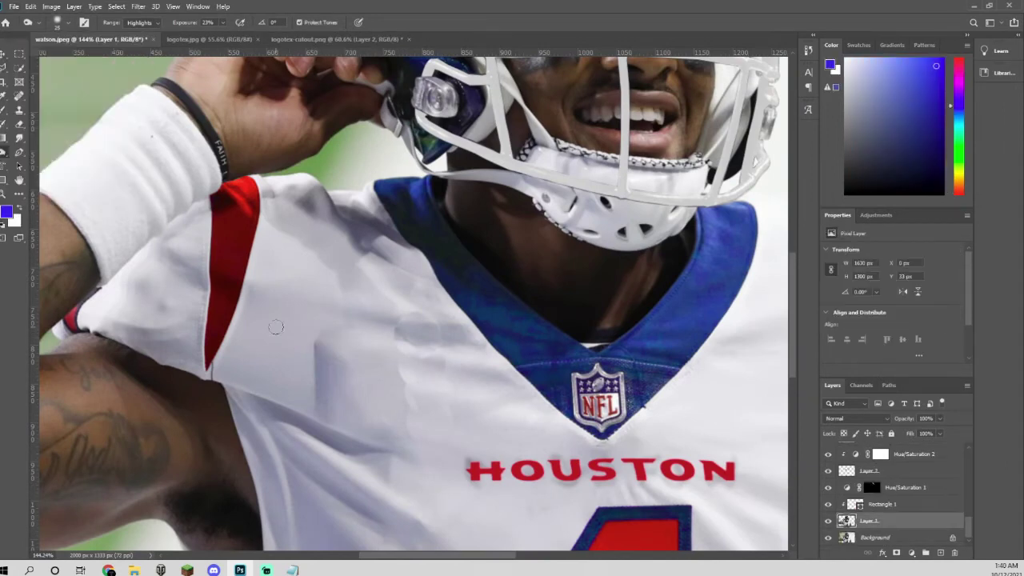
key(s)
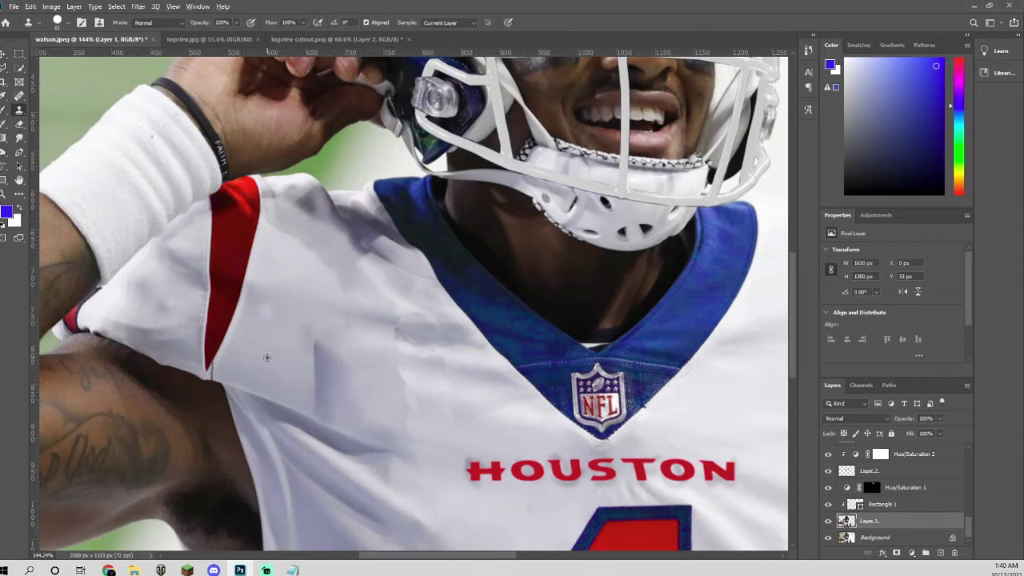
scroll(336, 356, down, 4)
scroll(336, 356, up, 1)
Step: Switch to PhotoScape X and open skyline.jpg in its editor
click(312, 40)
key(alt+Tab)
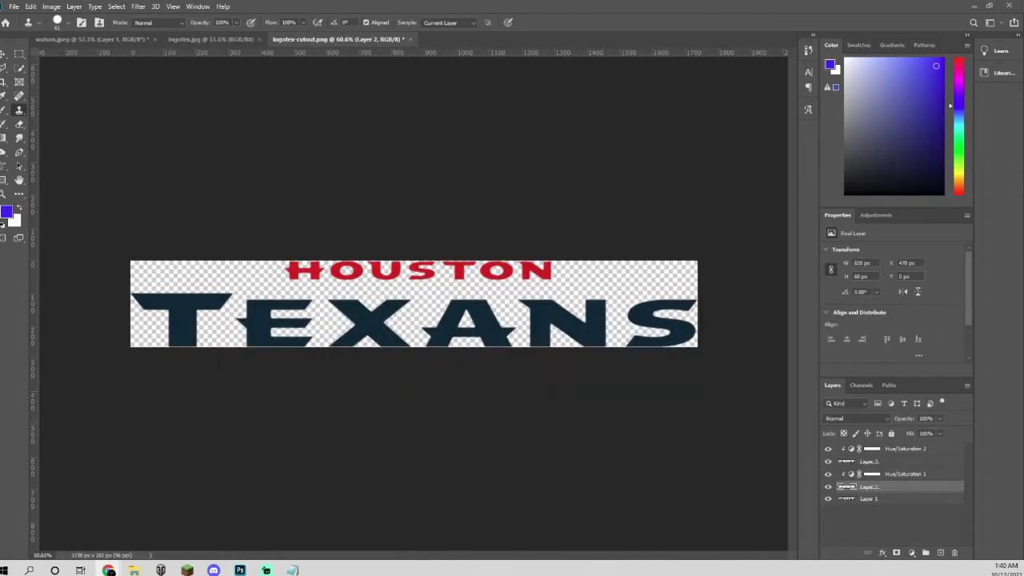
click(4, 570)
text(photo)
key(Return)
click(65, 22)
right_click(569, 247)
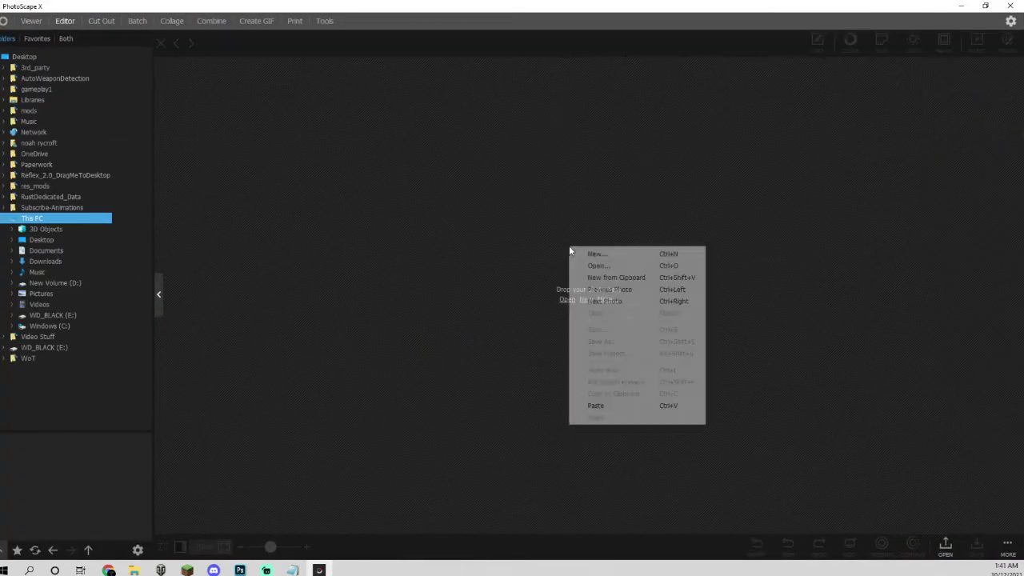
click(590, 267)
text(sk)
click(120, 280)
click(422, 285)
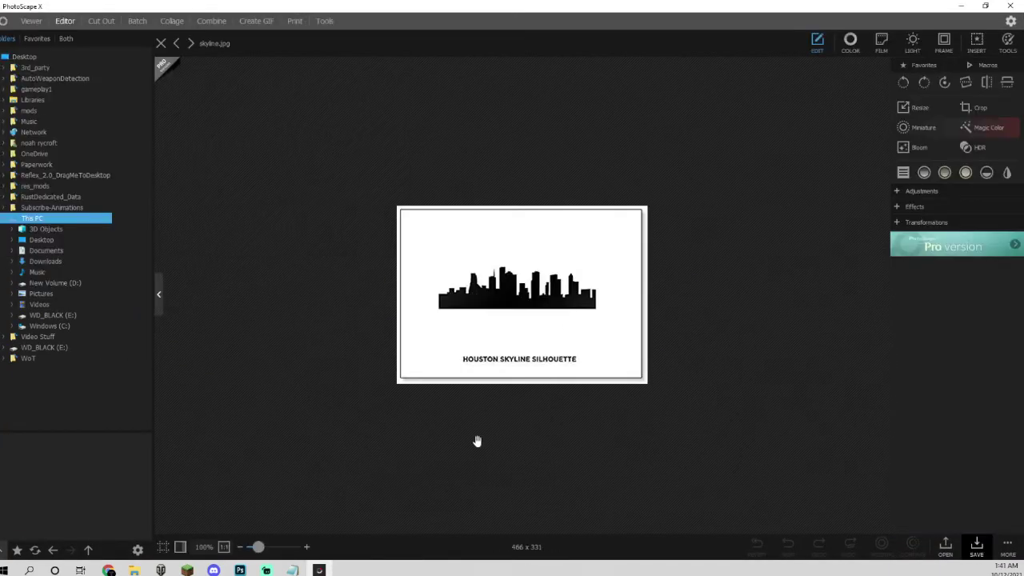
Step: Crop the image to about 341 x 150 px around the skyline silhouette and save it over skyline.jpg
click(964, 107)
mouse_move(431, 247)
mouse_down()
mouse_move(567, 325)
mouse_move(615, 328)
mouse_up()
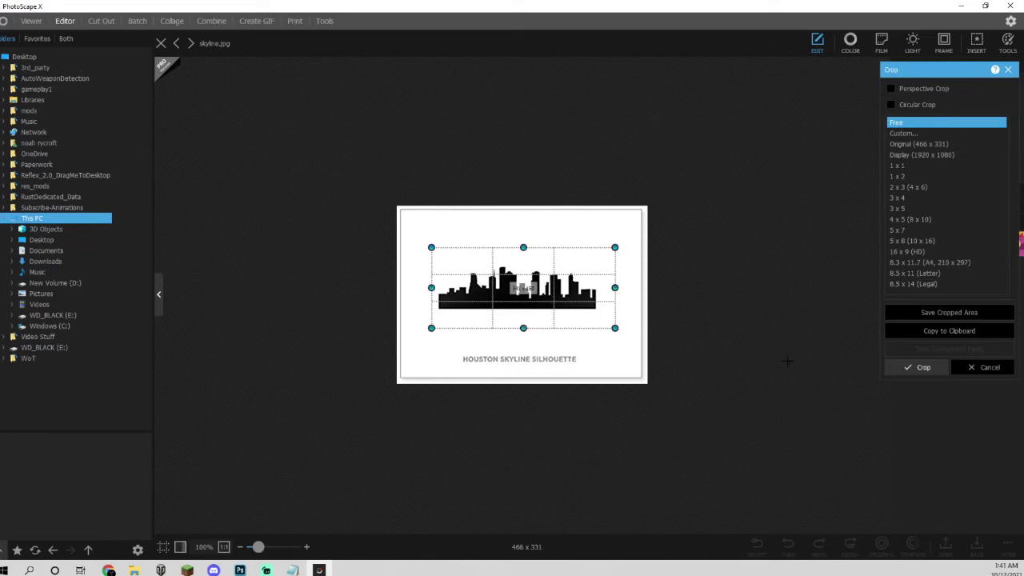
click(917, 367)
click(983, 551)
click(396, 272)
click(764, 449)
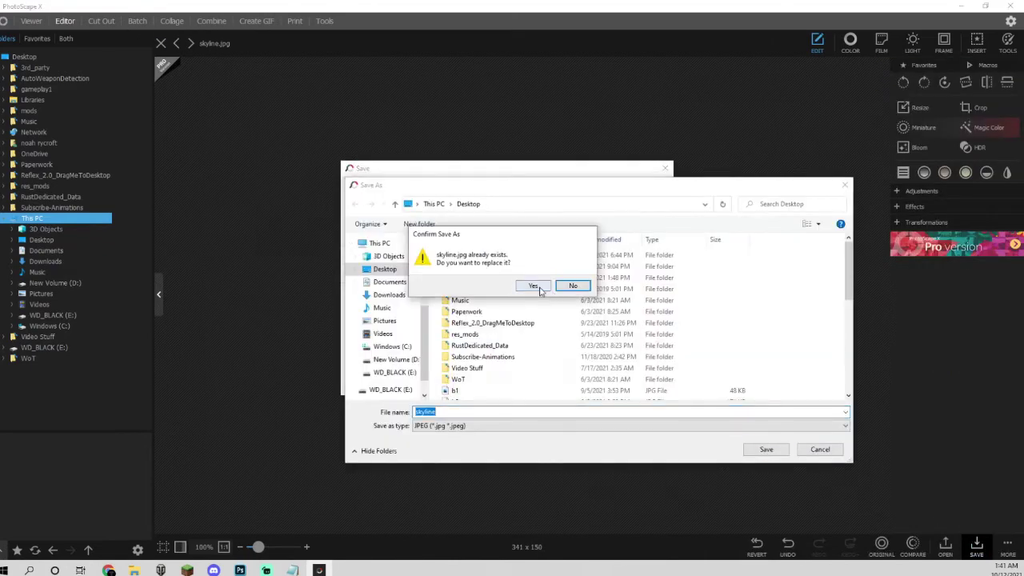
click(536, 286)
Step: Open the cropped skyline.jpg in PhotoScape X's Cut Out workspace
click(105, 22)
right_click(552, 230)
click(571, 249)
text(sk)
click(128, 280)
click(415, 286)
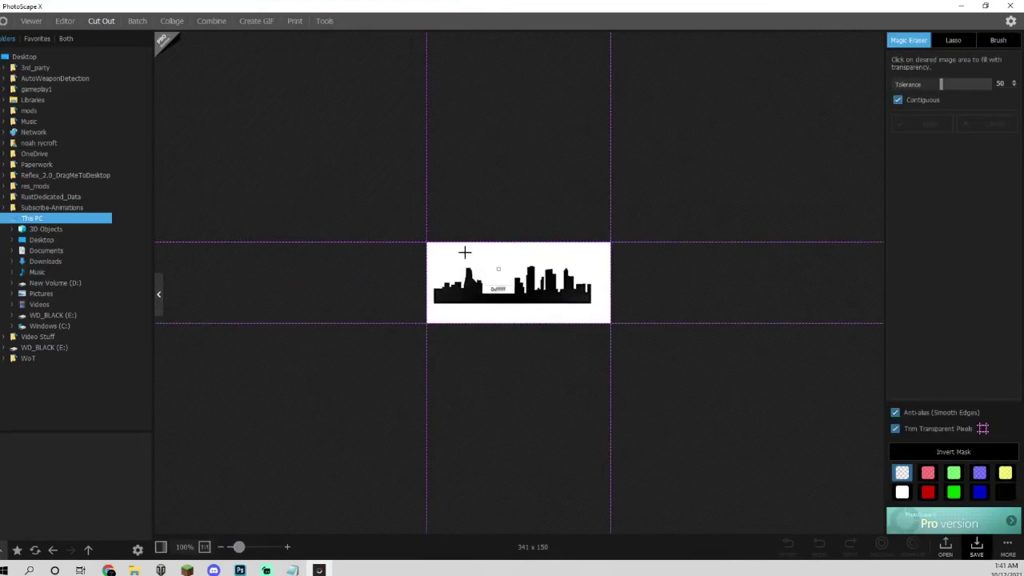
Step: Erase the white background around the skyline with the Magic Eraser at tolerance 50, save the cutout and close PhotoScape X
click(464, 252)
click(975, 548)
click(404, 288)
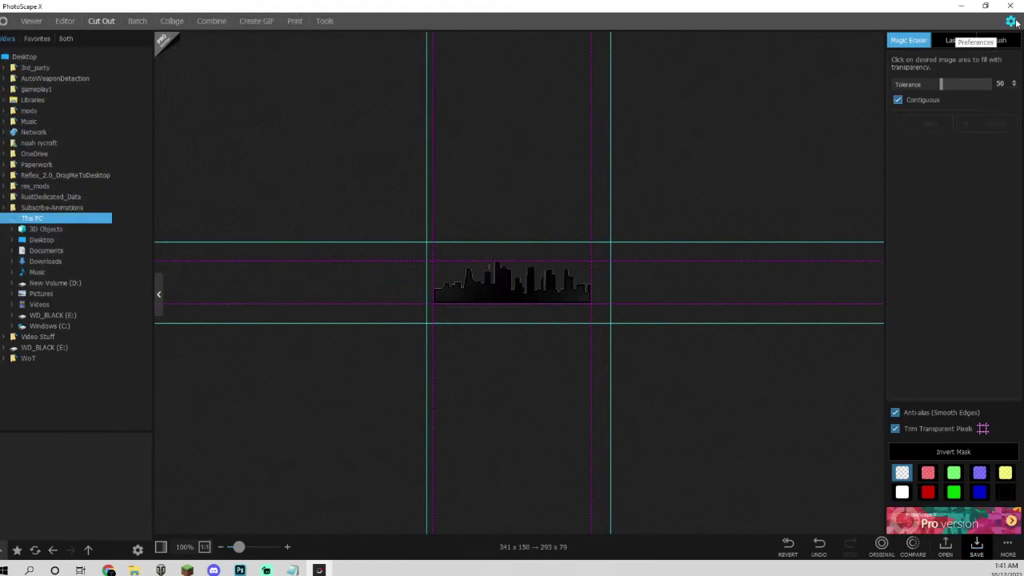
click(1010, 5)
Step: Open skyline-cutout.png in Photoshop
click(11, 5)
click(24, 28)
text(sky)
click(128, 286)
click(414, 292)
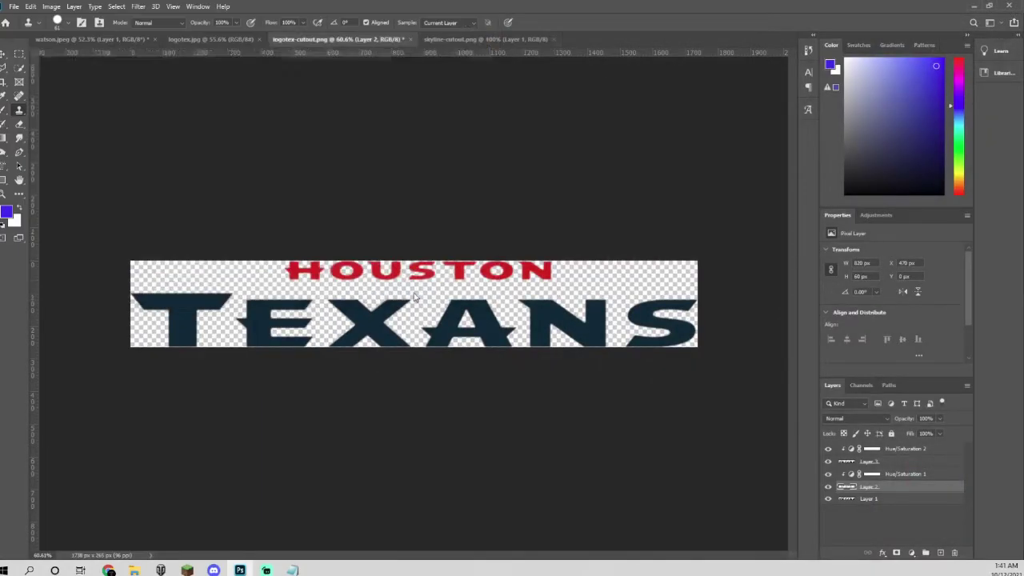
Step: Try placing the black skyline cutout on the player's chest beside the collar and scale it down slightly
click(76, 40)
drag(92, 38, 341, 369)
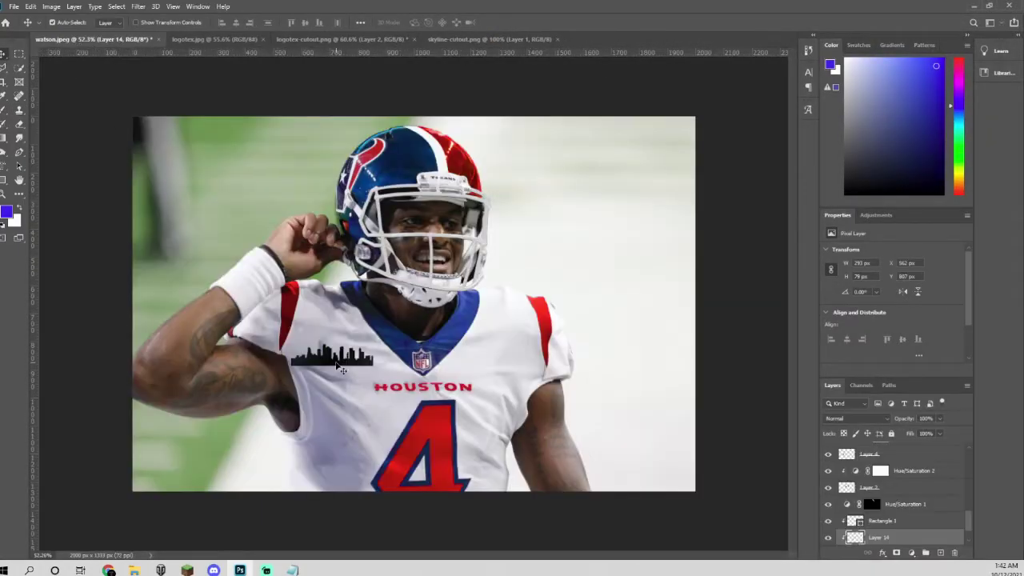
key(ctrl+t)
drag(292, 344, 312, 349)
Step: Try warping the skyline cutout to follow the jersey's slanted chest, and delete its layer
scroll(326, 362, up, 5)
right_click(321, 370)
click(340, 244)
drag(266, 379, 264, 372)
drag(341, 379, 344, 384)
drag(271, 372, 265, 364)
key(Return)
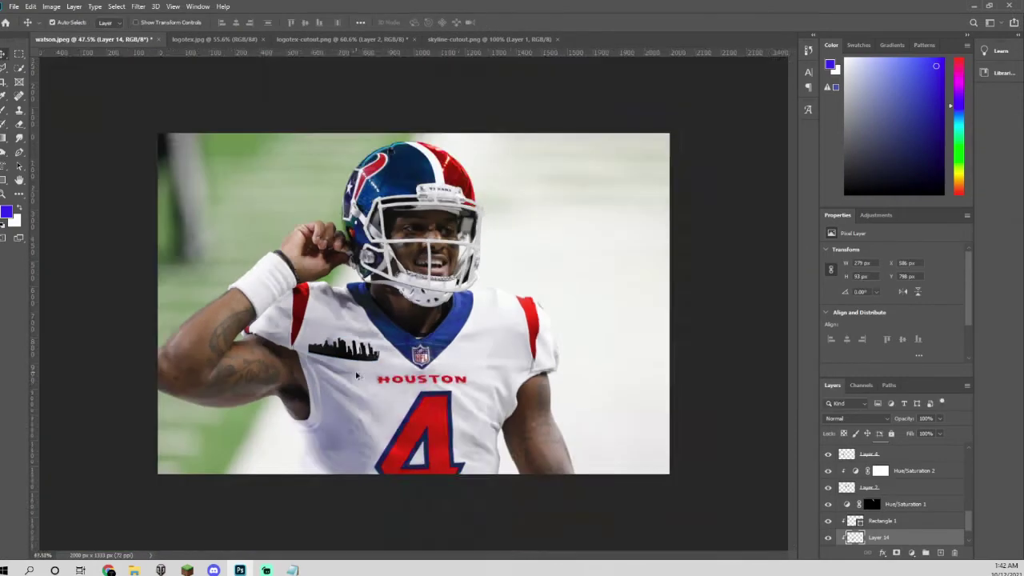
key(Delete)
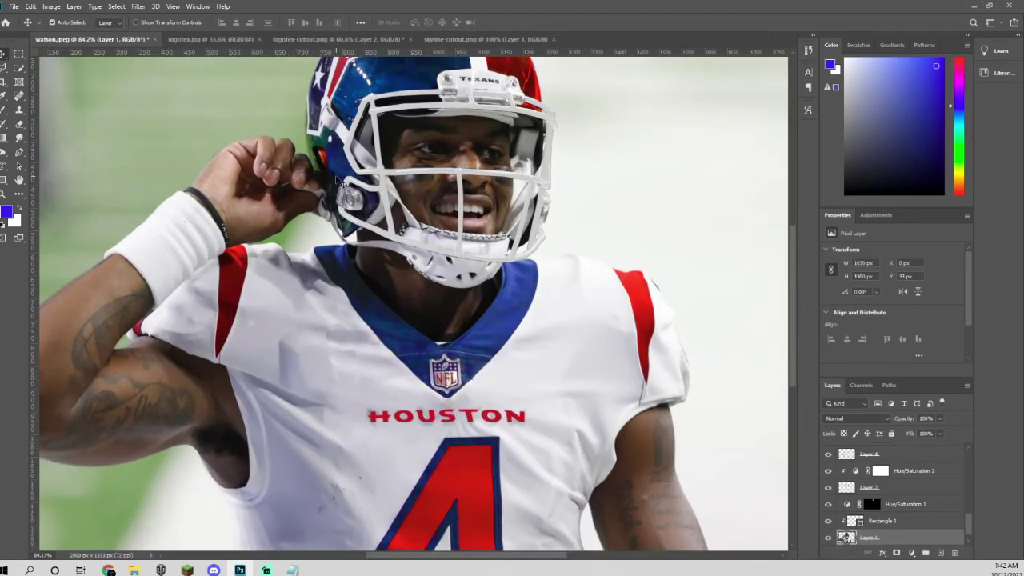
Step: Outline the dark purple panel of the helmet's bull logo on Layer 1 with the Polygonal Lasso, subtracting the white star
scroll(340, 182, up, 8)
key(l)
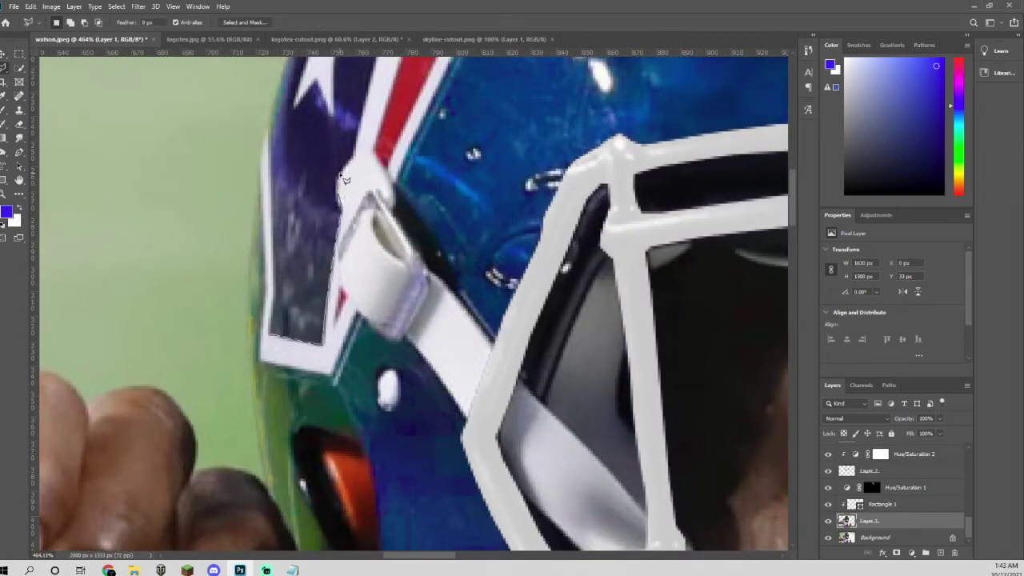
scroll(360, 164, up, 2)
scroll(390, 114, up, 2)
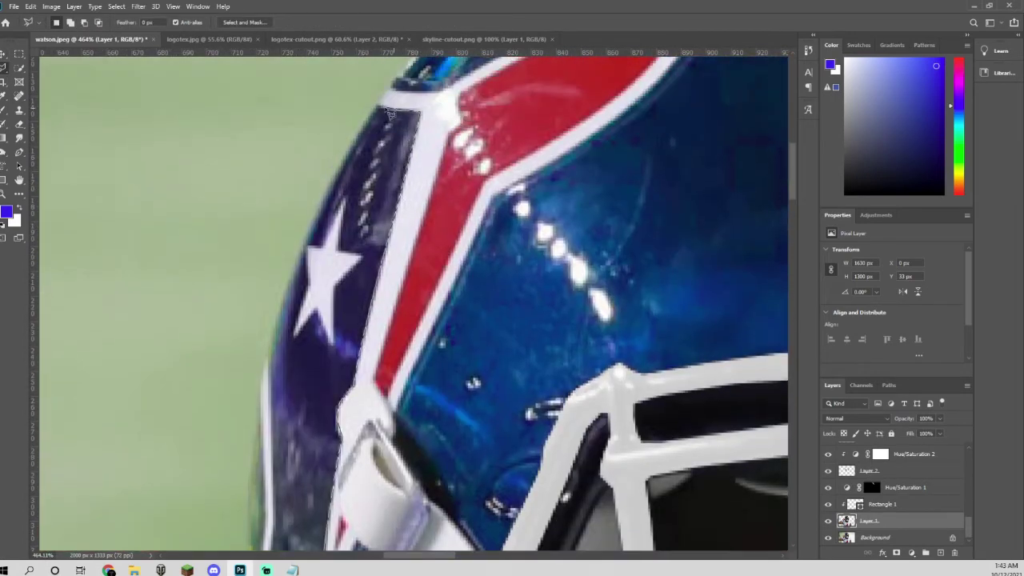
drag(358, 150, 309, 239)
drag(272, 392, 276, 288)
scroll(275, 336, down, 2)
click(272, 426)
scroll(312, 352, up, 2)
alt+click(330, 291)
click(317, 260)
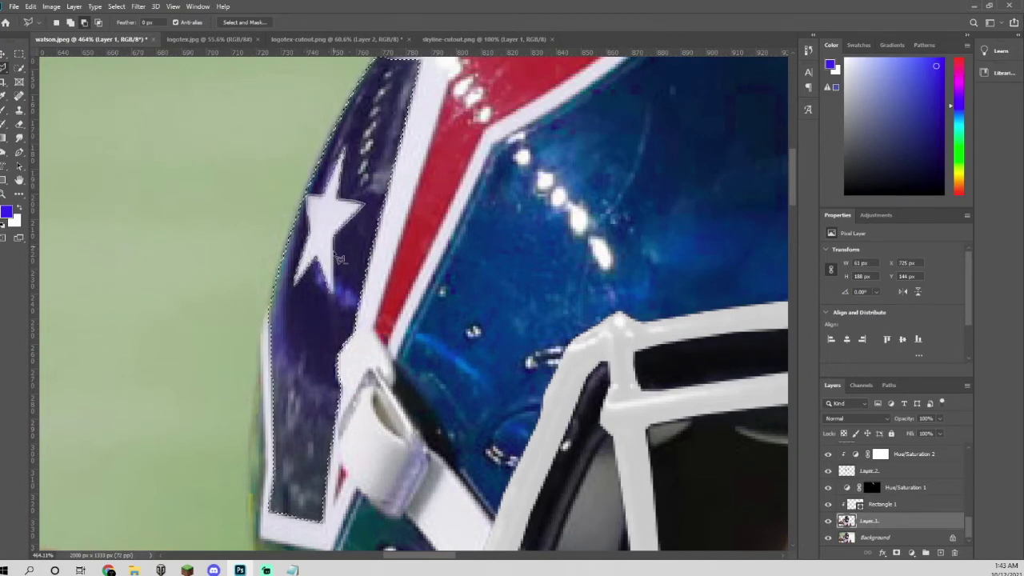
Step: Copy the selected helmet logo panel to a new layer and move that layer to the top of the stack
scroll(336, 300, down, 5)
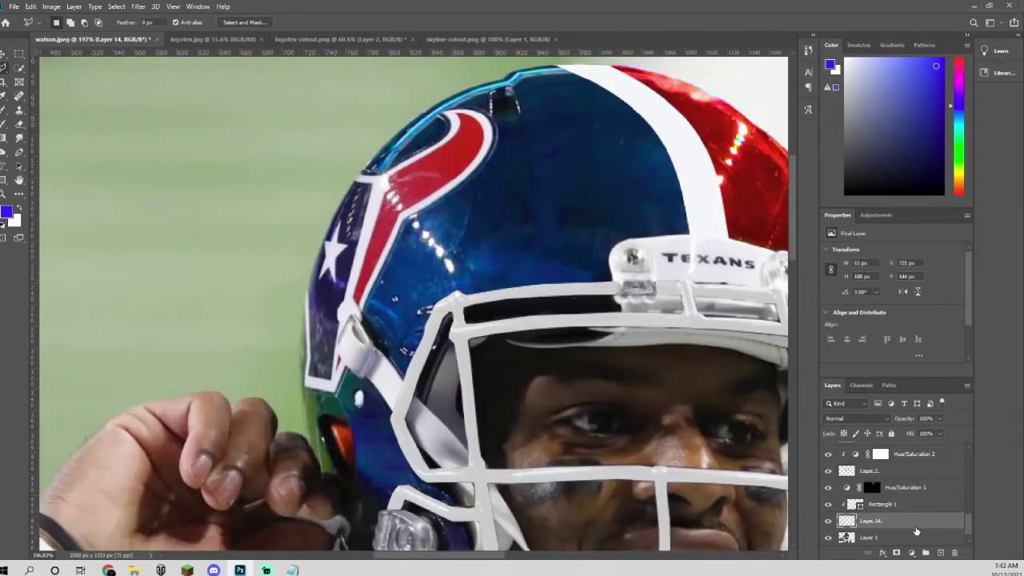
key(ctrl+j)
drag(911, 528, 907, 446)
scroll(924, 536, down, 10)
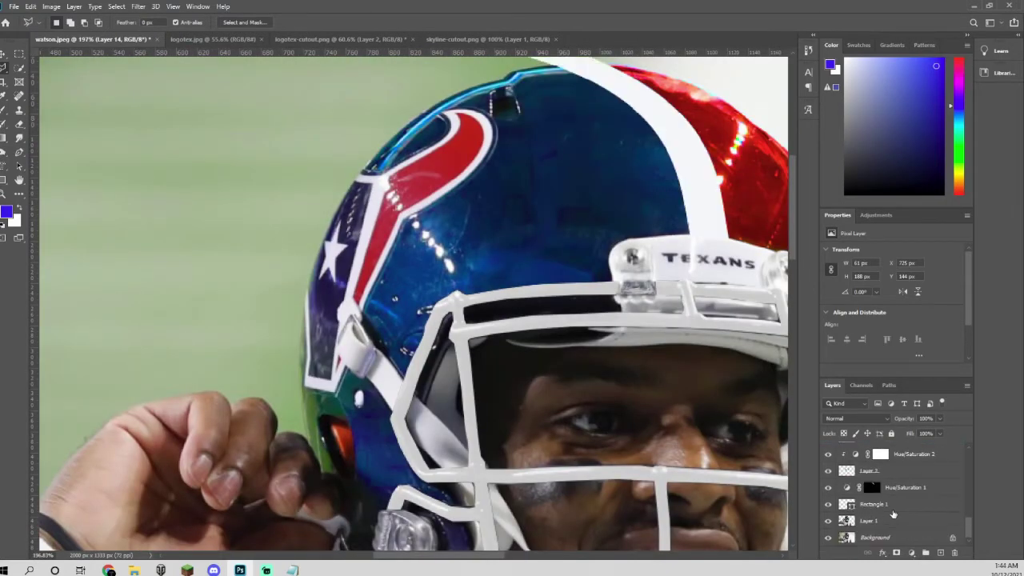
scroll(896, 480, up, 10)
Step: Add a Hue/Saturation adjustment clipped to the logo panel layer with hue -23, saturation +63 and lightness +3
click(876, 216)
click(848, 256)
alt+click(899, 458)
click(294, 570)
drag(893, 295, 895, 334)
click(292, 570)
scroll(554, 430, down, 6)
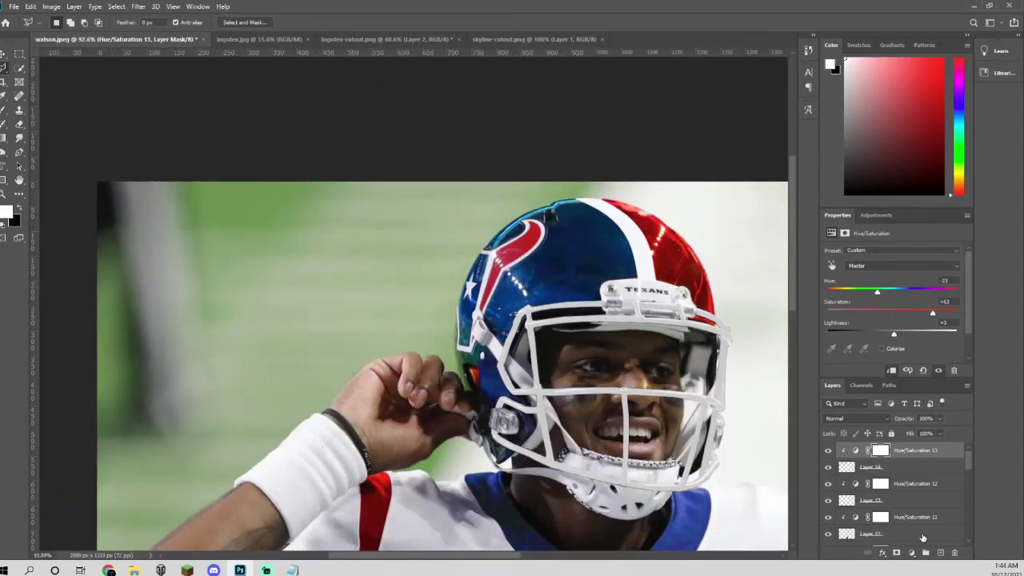
scroll(554, 430, up, 5)
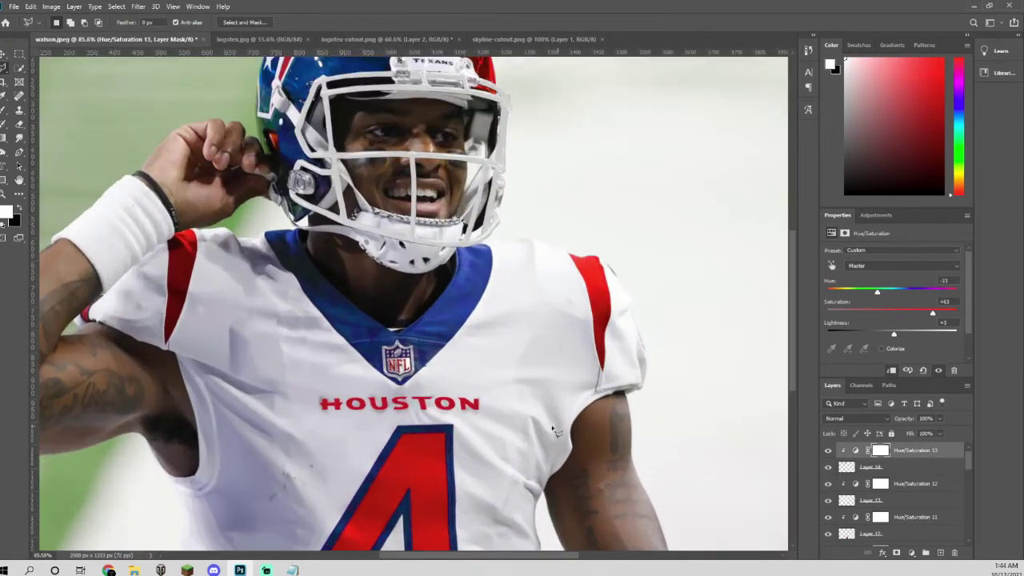
scroll(512, 420, down, 6)
scroll(528, 420, up, 2)
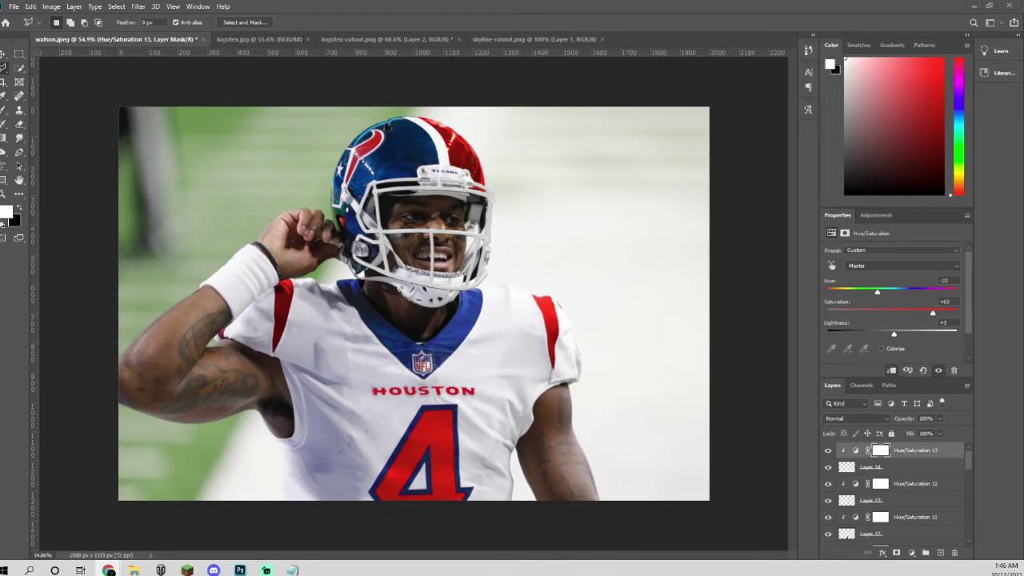
Step: Try brightening the chest fabric on Layer 1 with the Dodge tool at 37% Highlights exposure, and undo the strokes
scroll(413, 342, down, 8)
scroll(374, 368, up, 20)
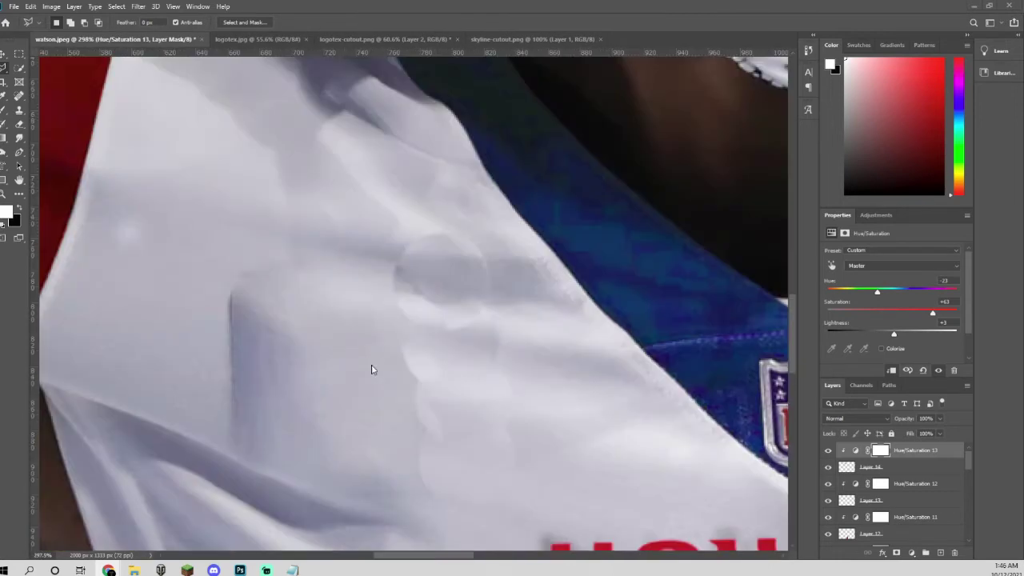
right_click(4, 152)
click(46, 152)
scroll(912, 516, down, 20)
click(912, 521)
mouse_move(262, 351)
mouse_down()
mouse_move(235, 286)
mouse_move(269, 392)
mouse_move(224, 405)
mouse_move(246, 310)
mouse_move(252, 342)
mouse_up()
key(ctrl+z)
scroll(268, 371, down, 14)
key(ctrl+z)
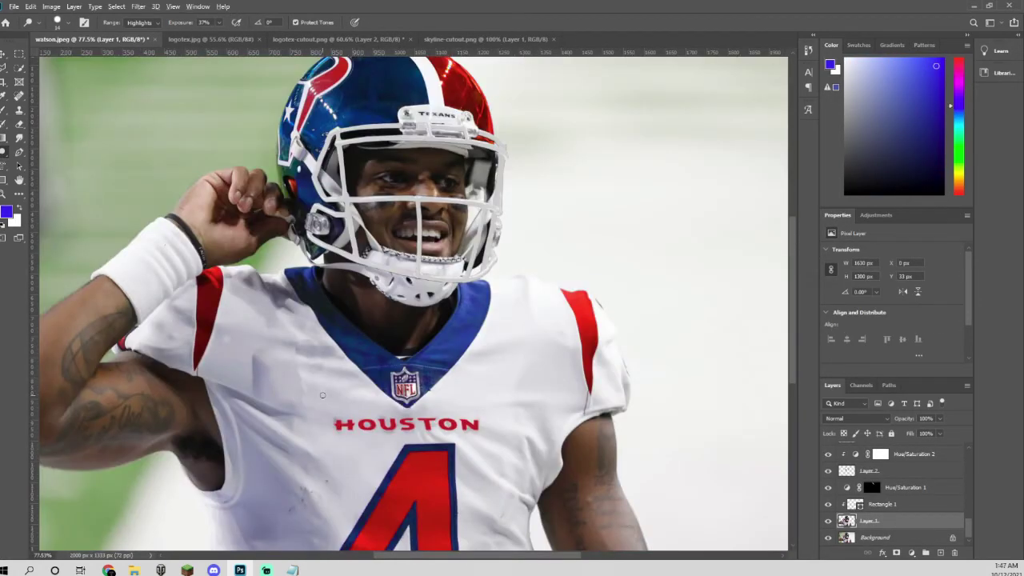
scroll(366, 326, down, 6)
scroll(364, 325, up, 4)
scroll(291, 327, down, 4)
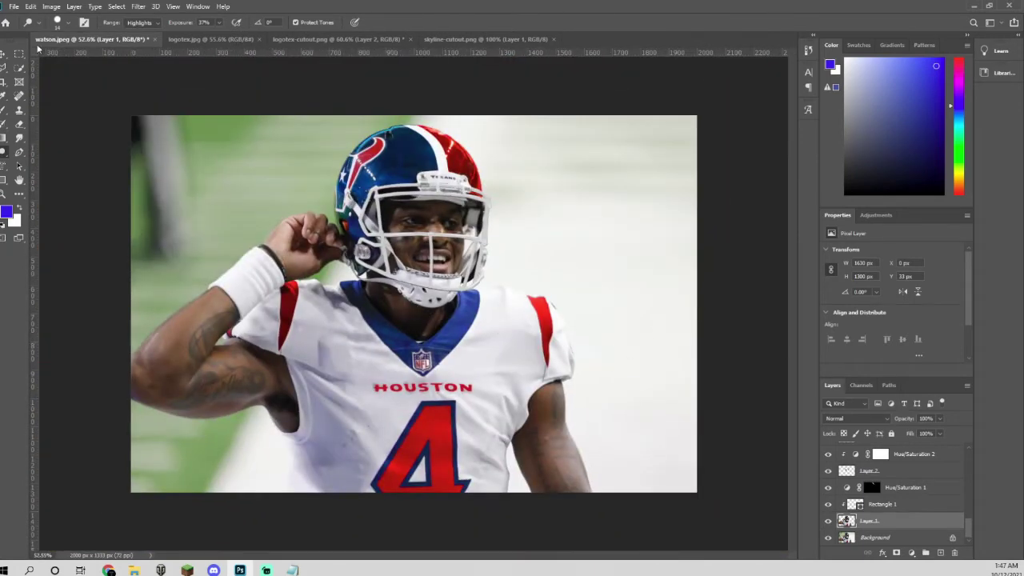
Step: Open the logo-cutout image from the Video Stuff folder on the Desktop
click(14, 7)
click(40, 47)
click(58, 221)
click(448, 29)
text(miami)
click(83, 27)
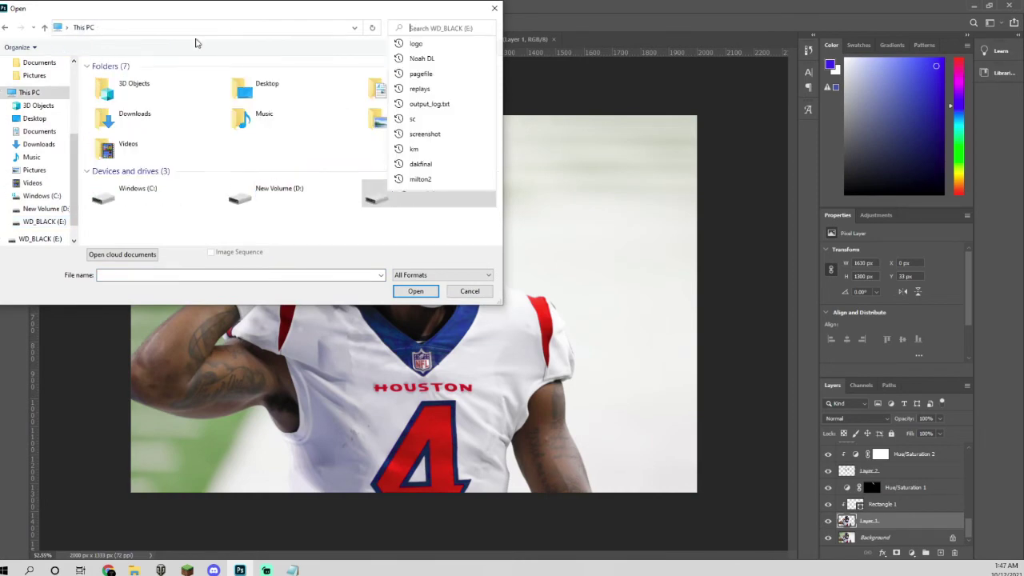
text(video stuff)
key(Return)
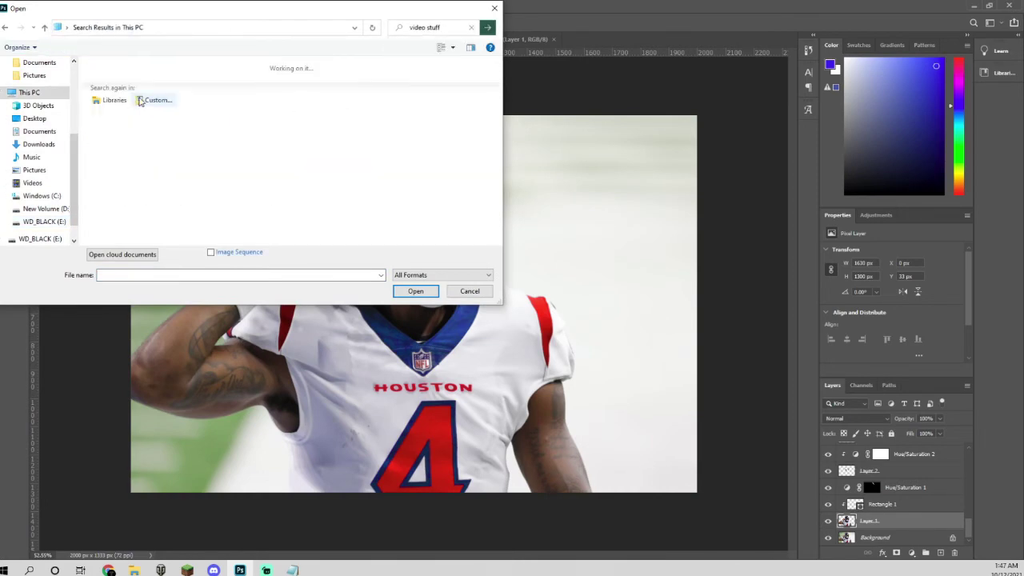
click(34, 118)
double_click(152, 187)
click(289, 78)
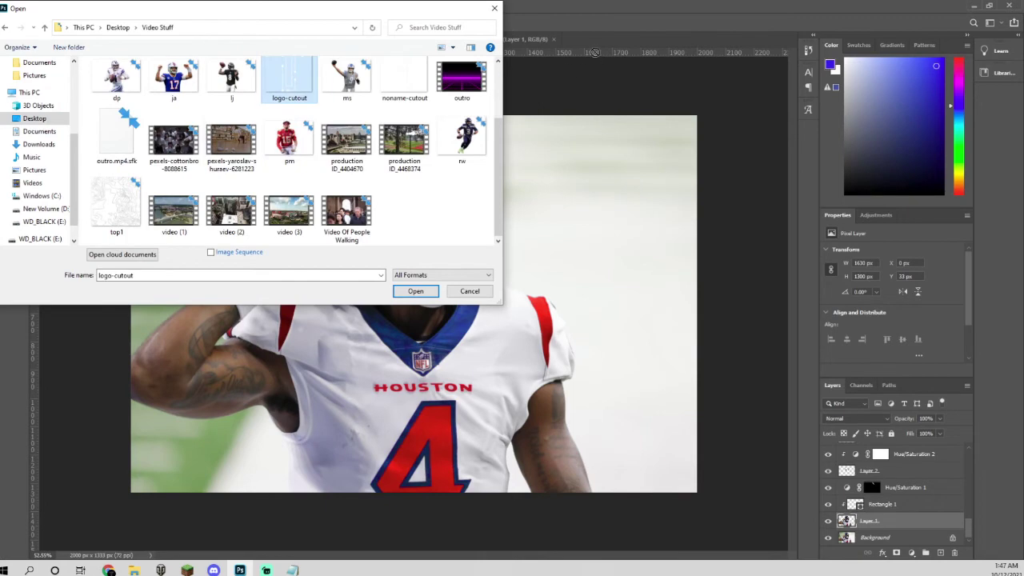
click(415, 290)
Step: Copy the T logo from logo-cutout into the watson.jpeg document and move its layer to the top of the stack
click(92, 38)
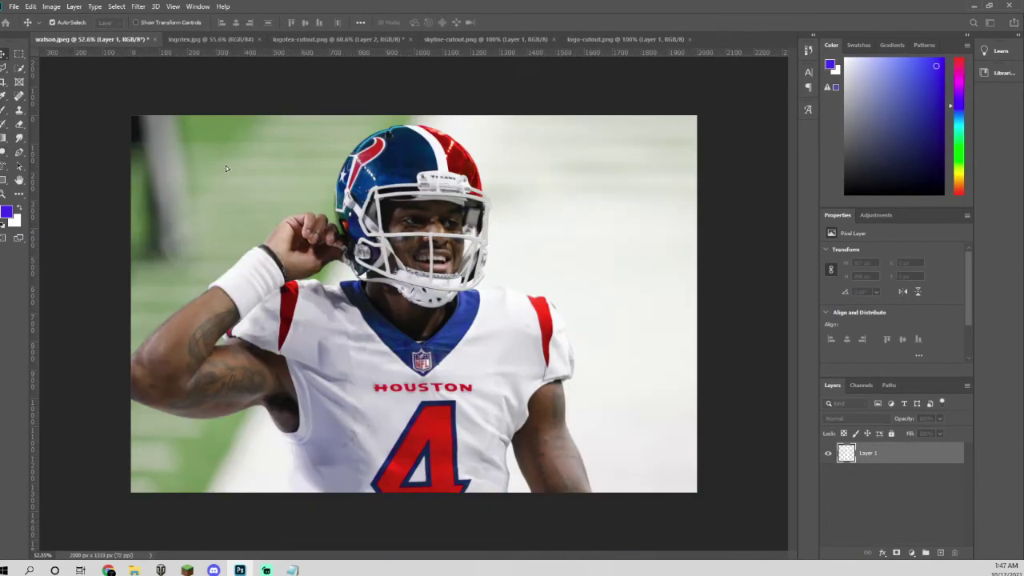
drag(226, 168, 228, 171)
drag(909, 534, 901, 443)
drag(213, 194, 222, 216)
Step: Scale the T logo down to about 295 by 308 px and place it on the green background beside the player's helmet
key(ctrl+t)
drag(343, 240, 269, 164)
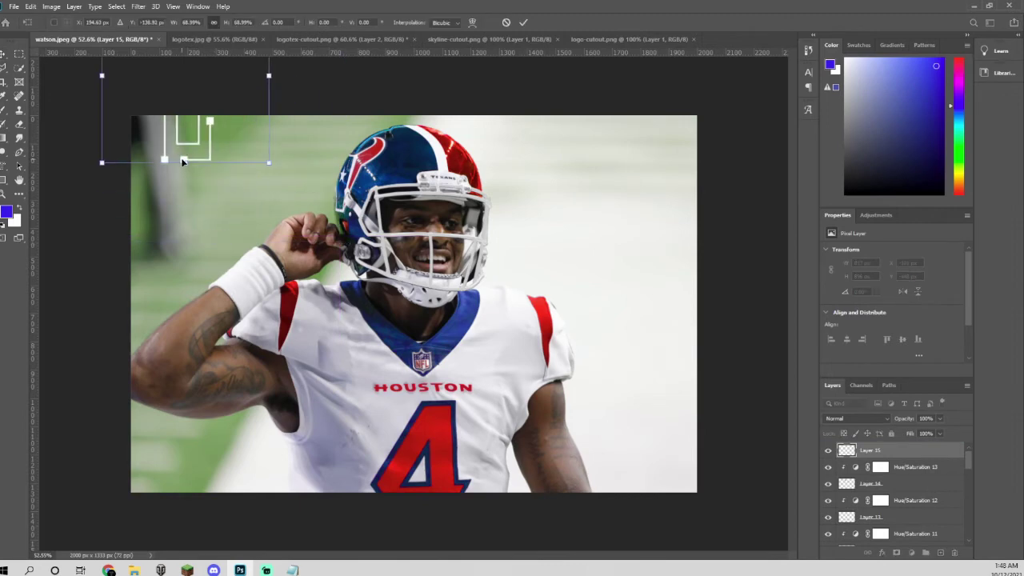
drag(183, 161, 235, 256)
drag(322, 84, 238, 170)
drag(207, 188, 257, 157)
click(522, 23)
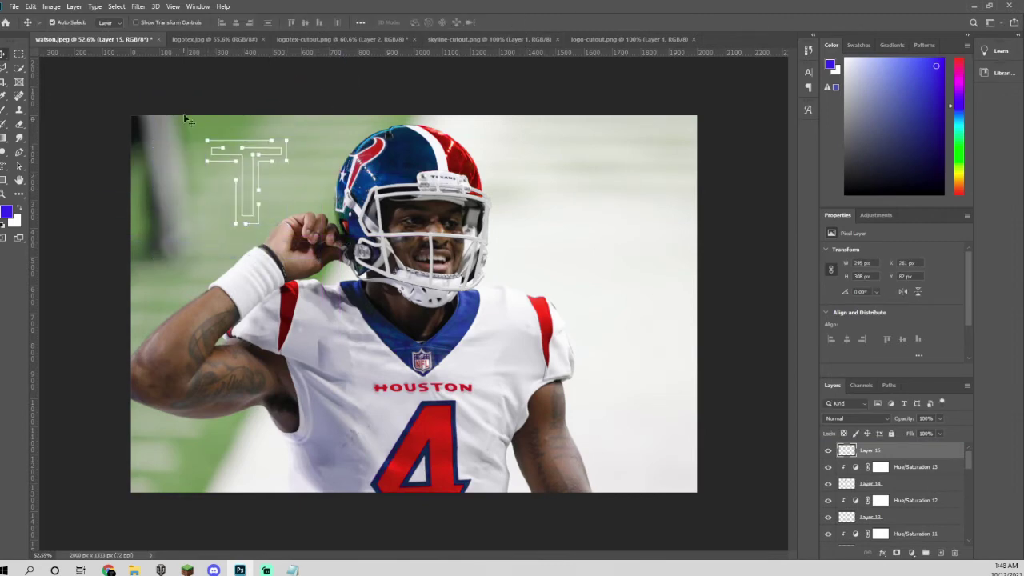
Step: Save a JPEG copy of the finished composite as watson on the Desktop
click(14, 7)
click(36, 131)
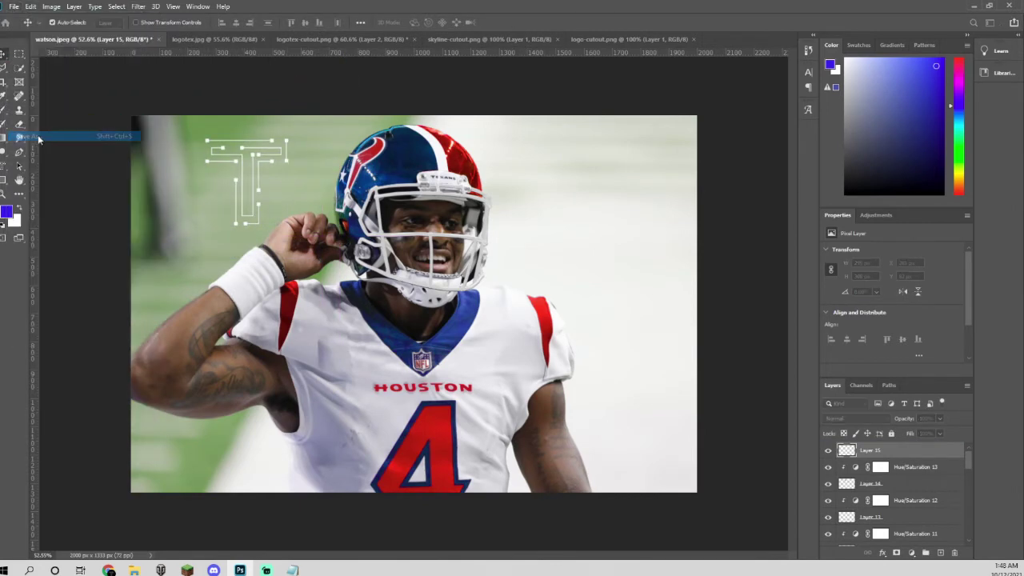
click(80, 249)
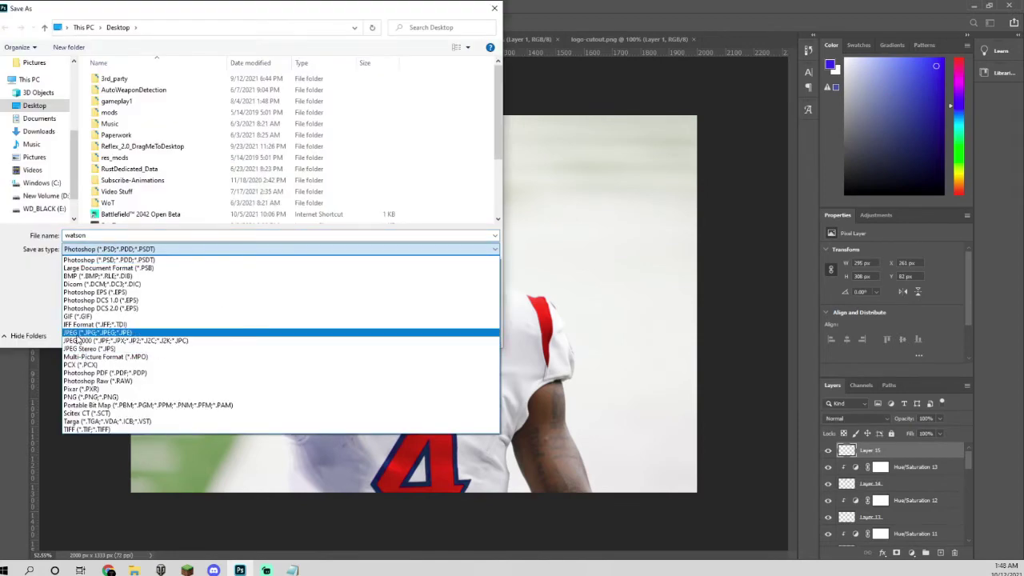
click(76, 333)
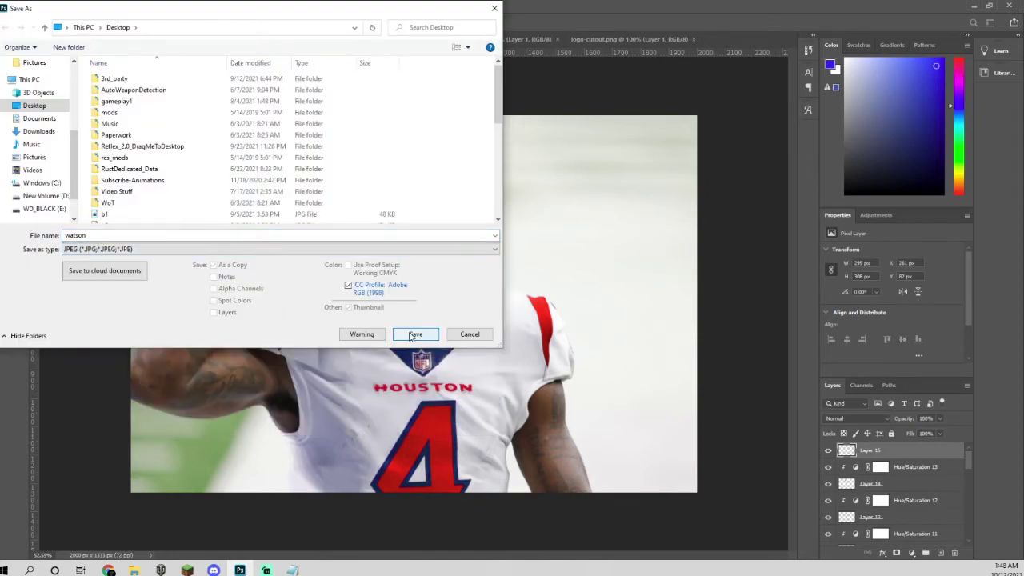
click(416, 335)
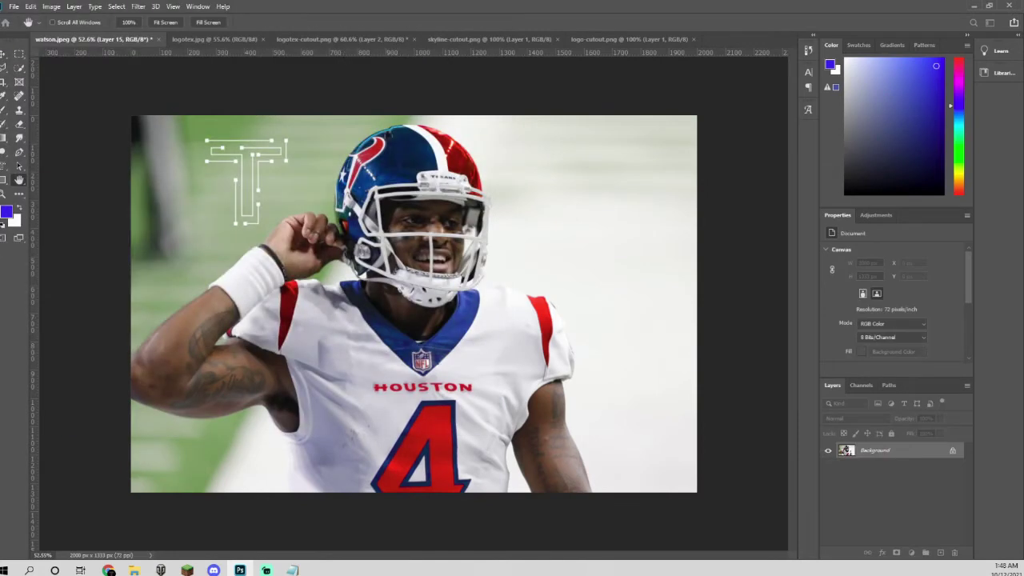
click(12, 8)
click(25, 29)
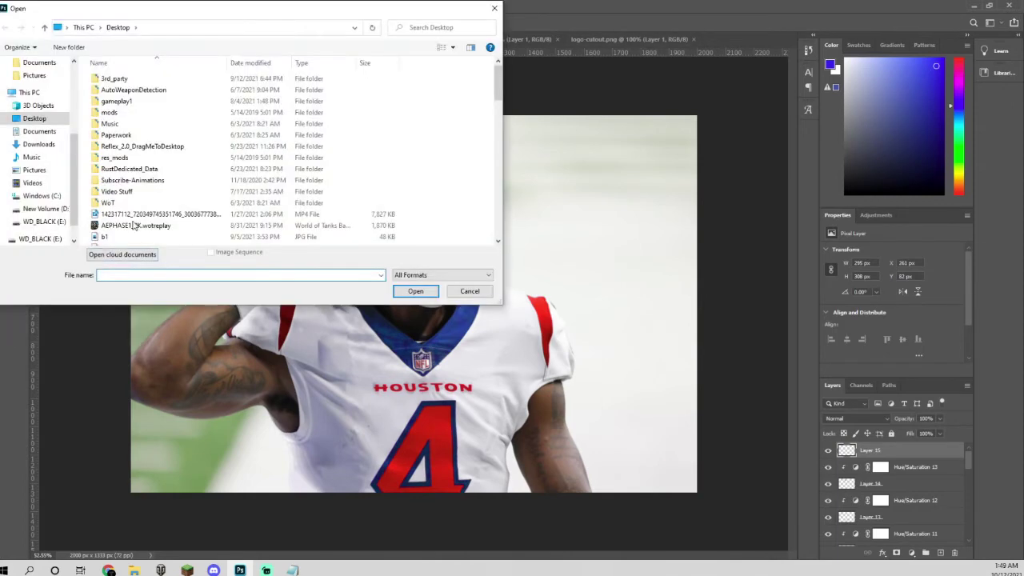
key(Escape)
key(ctrl+w)
key(Escape)
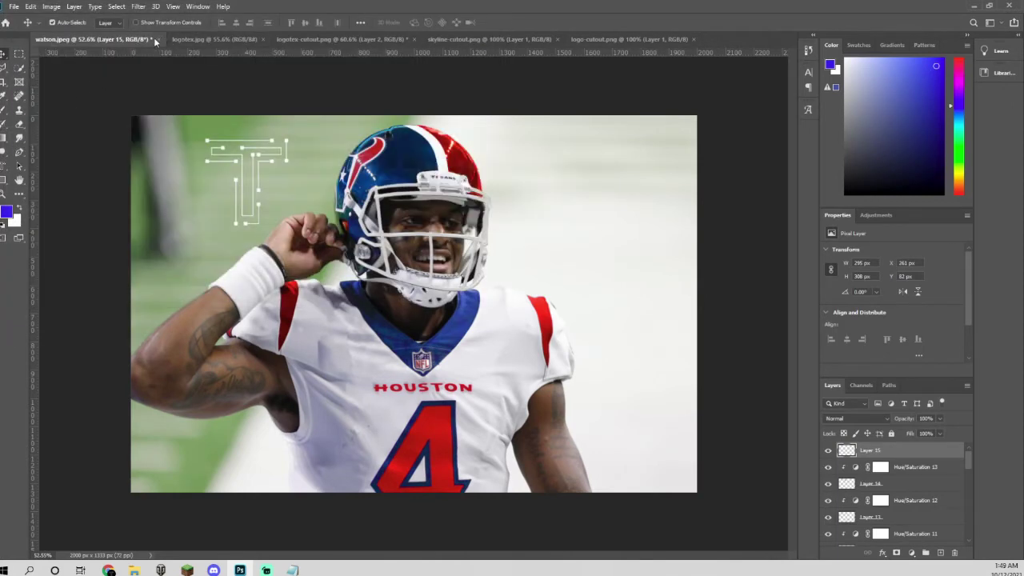
Step: Close all open documents without saving their changes
click(158, 40)
click(501, 213)
click(278, 39)
click(497, 215)
click(406, 40)
click(269, 40)
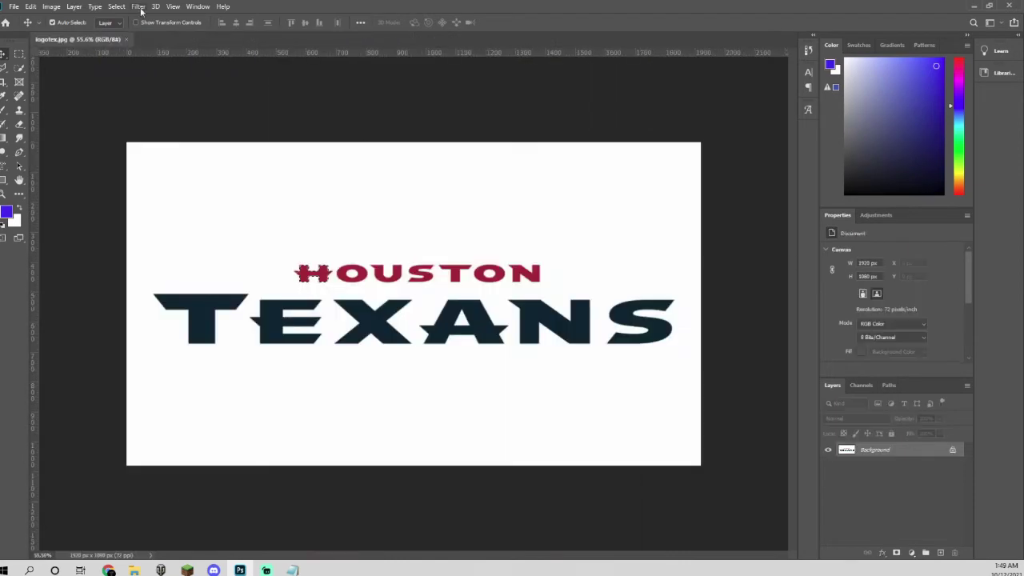
click(127, 40)
Step: Open the flattened watson.jpg from the Desktop
click(13, 7)
click(27, 29)
text(wa)
click(136, 304)
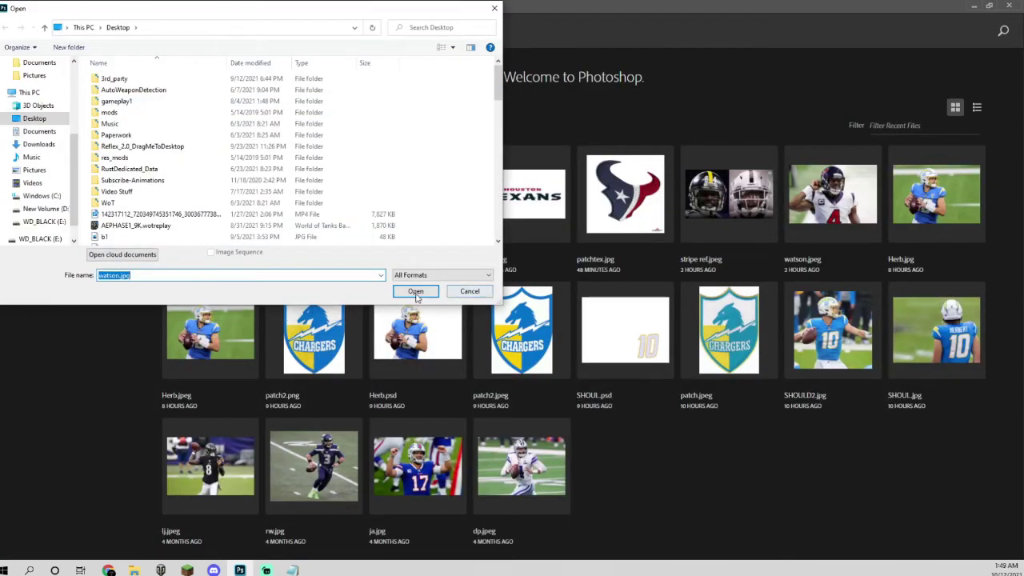
click(416, 294)
Step: In the Camera Raw filter, set temperature +7, tint +13, exposure +0.25, contrast -7, highlights -29, whites +2 and blacks +5
click(137, 6)
key(Escape)
click(138, 6)
click(164, 69)
drag(657, 208, 639, 292)
drag(657, 328, 660, 342)
Step: Set texture +11, clarity -6, dehaze +4, vibrance -13 and saturation +18, and apply the Camera Raw filter
mouse_move(657, 367)
mouse_down()
mouse_move(669, 387)
mouse_move(655, 386)
mouse_up()
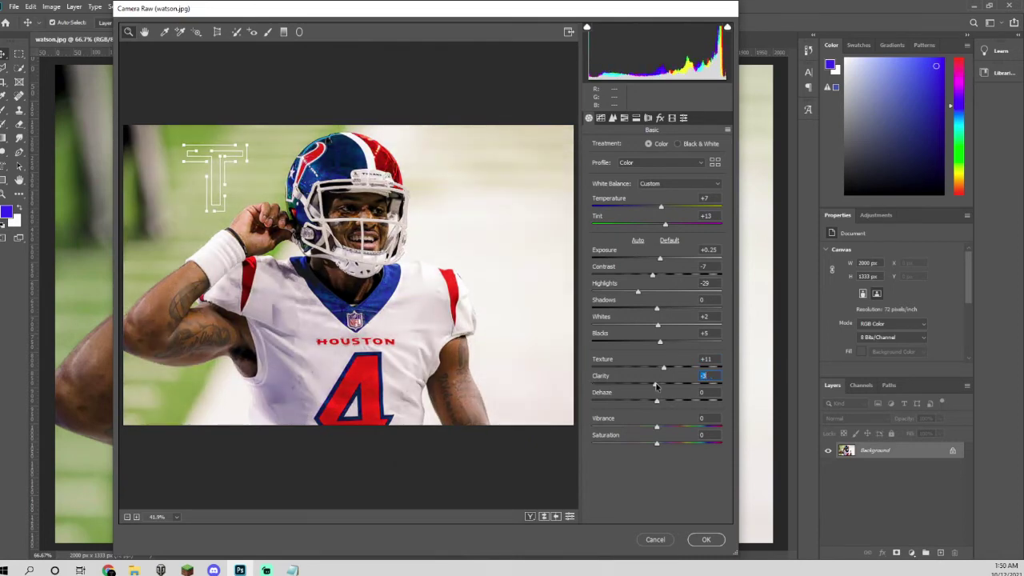
drag(660, 403, 661, 403)
drag(658, 427, 649, 428)
drag(658, 444, 669, 444)
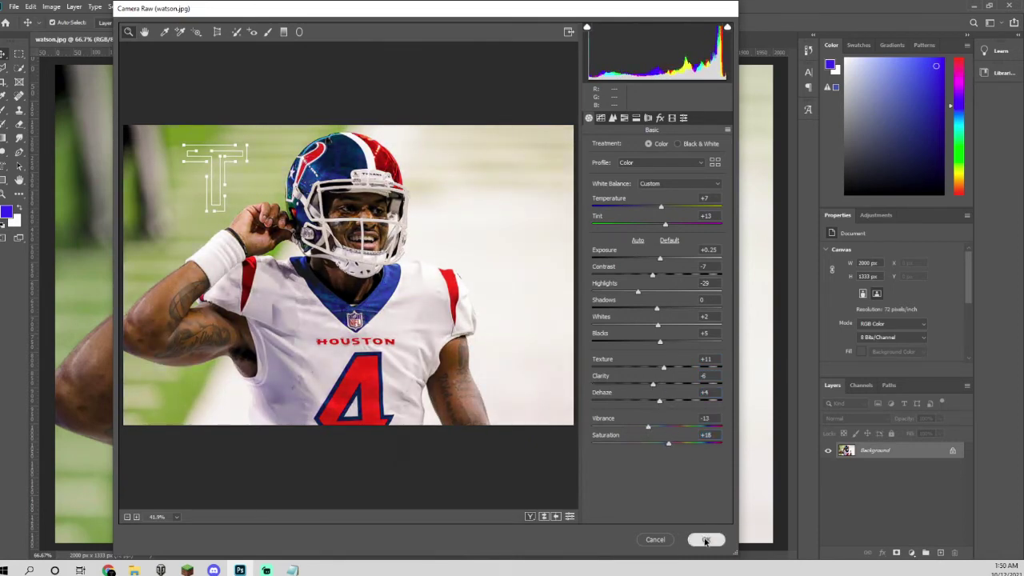
click(707, 540)
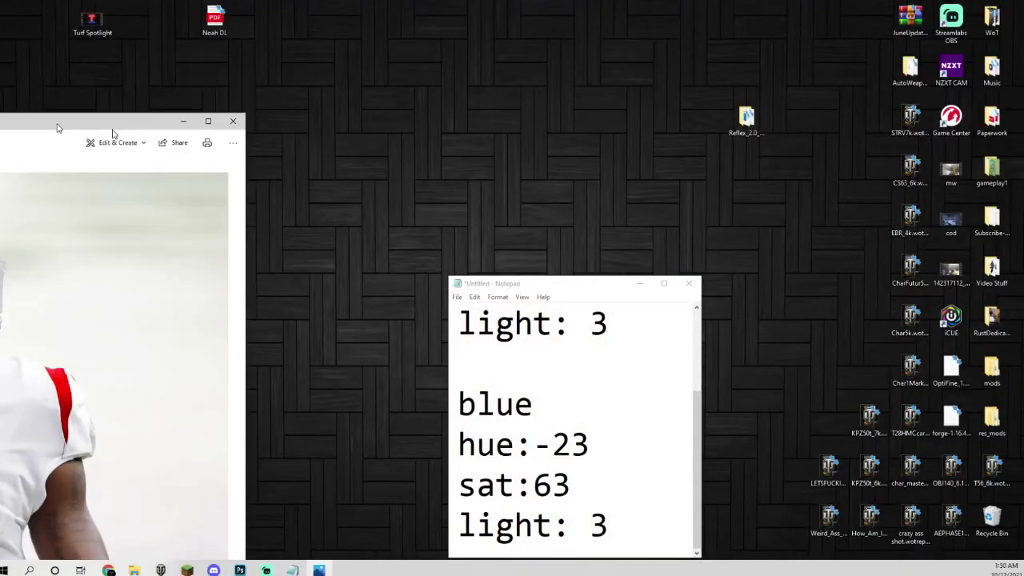
Step: Try to save the graded image as watson.jpg over the existing file
click(14, 7)
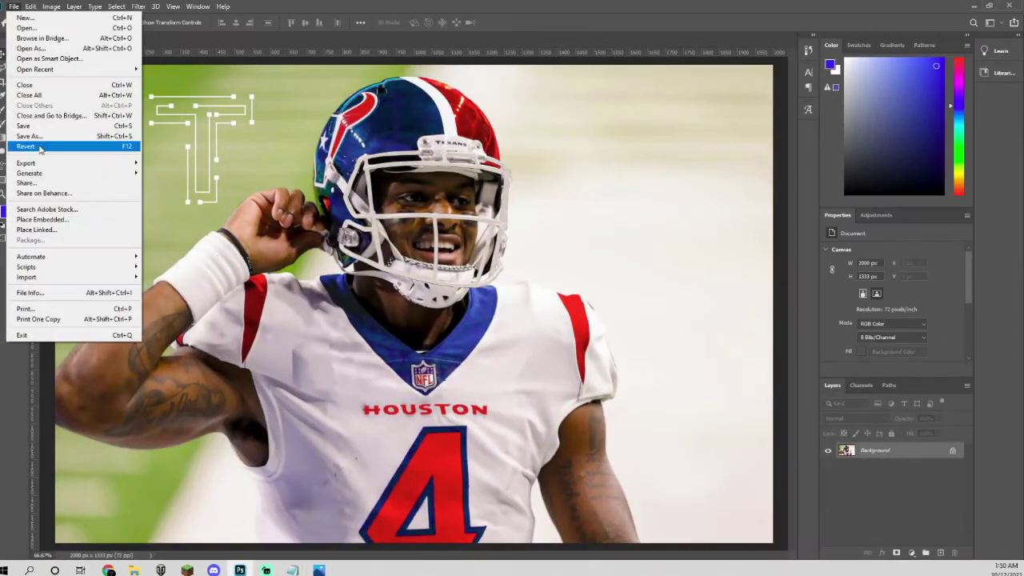
click(30, 136)
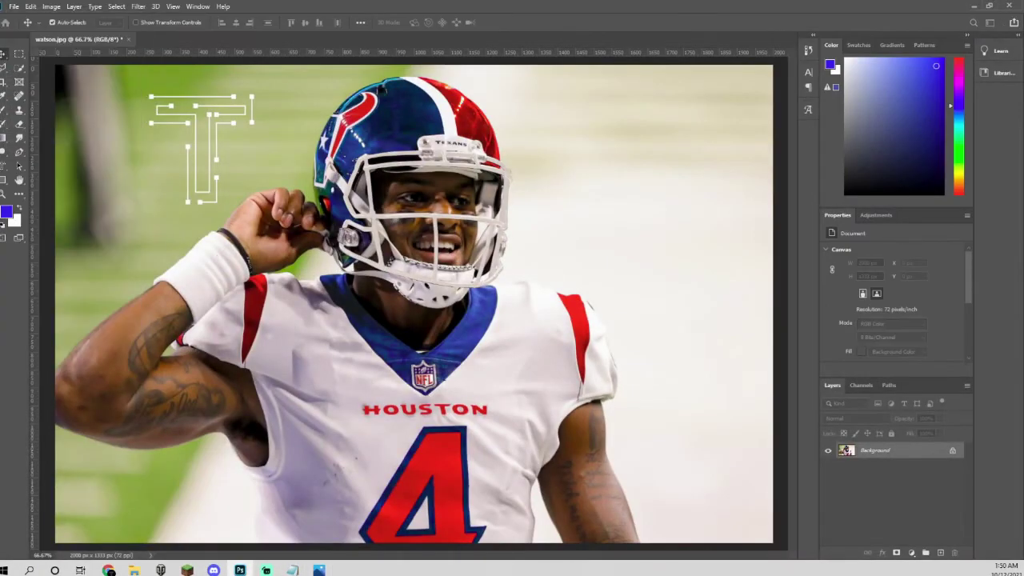
click(418, 332)
click(533, 286)
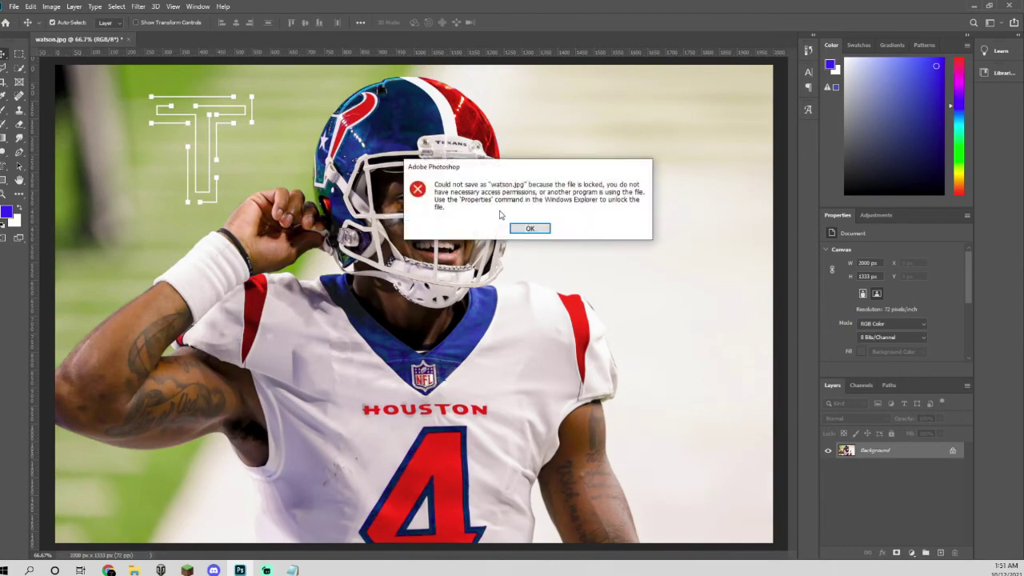
click(532, 226)
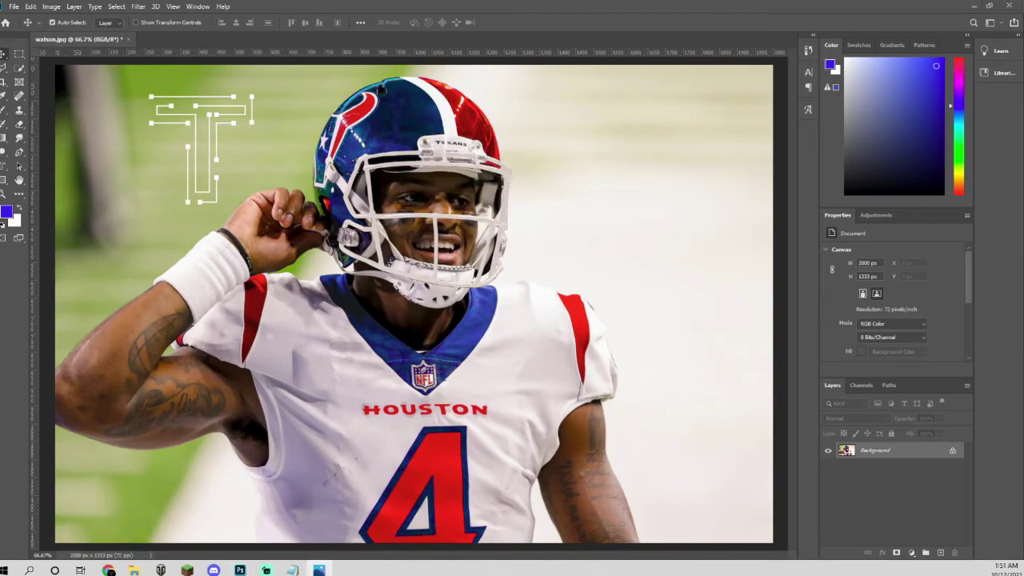
Step: Close the Photos window that holds watson.jpg open and save the graded image over that file
mouse_move(612, 58)
mouse_down()
mouse_move(843, 75)
mouse_move(621, 75)
mouse_up()
click(871, 69)
click(14, 6)
key(Escape)
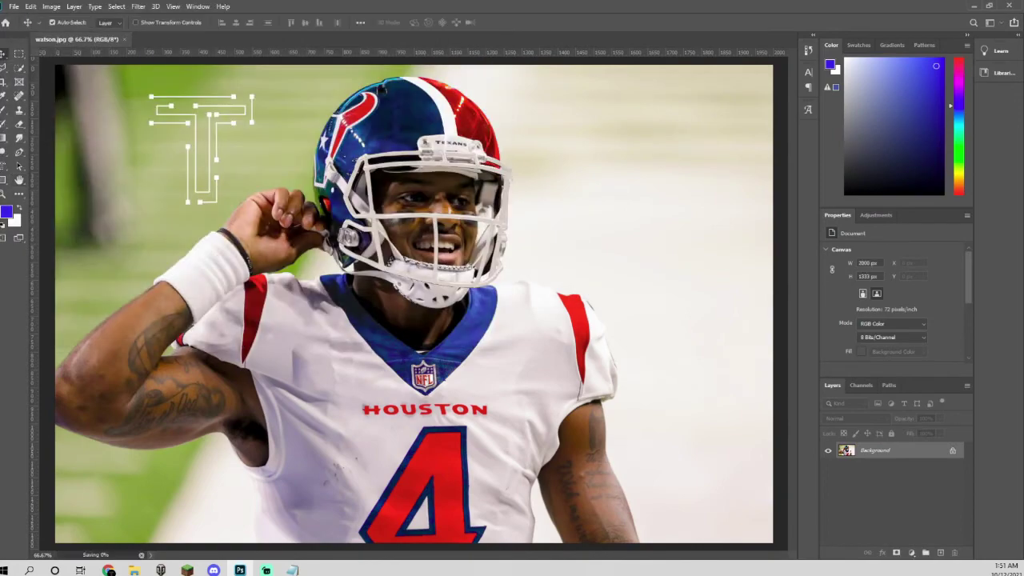
Step: Minimize the editor, open the saved watson.jpg from the desktop in Photos and maximize its window
click(973, 5)
double_click(747, 115)
double_click(545, 62)
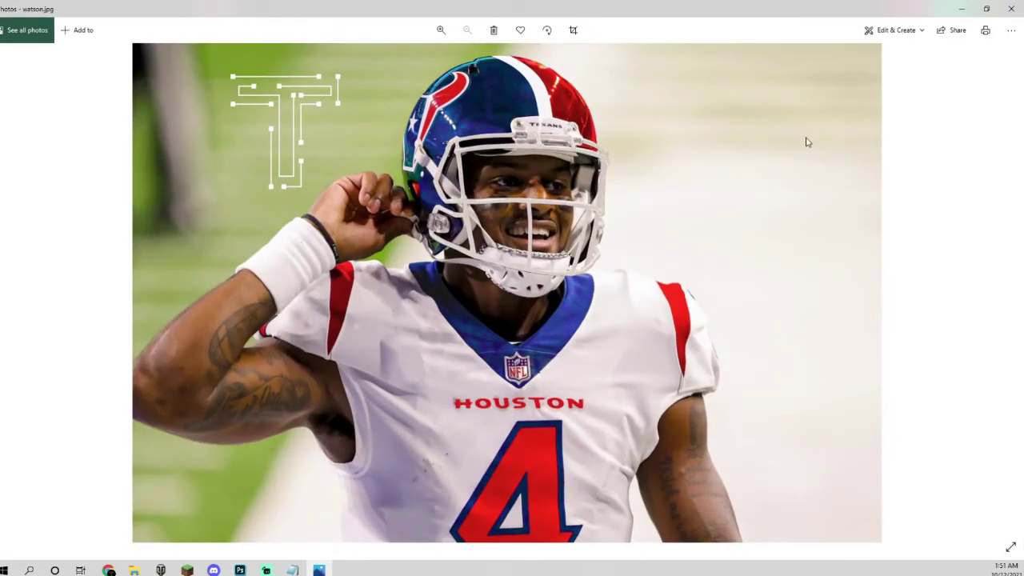
Step: Switch to Notepad and replace the note's text with "done :)"
click(293, 569)
text(done)
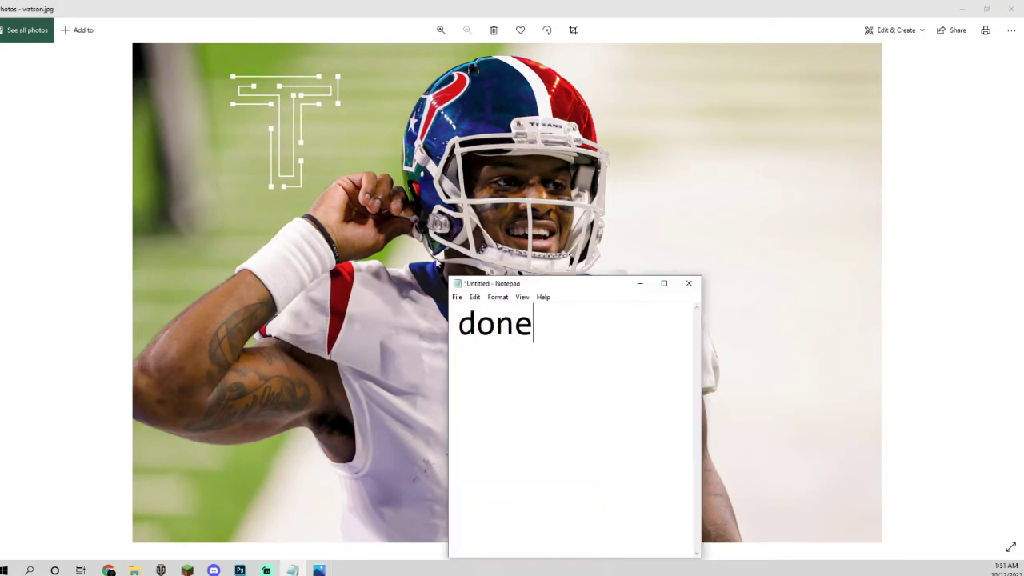
text( :))
Step: Shrink the Notepad window to fit its text and place it over the blank background beside the player's helmet
click(547, 554)
drag(558, 557, 572, 363)
drag(701, 327, 612, 324)
drag(528, 283, 803, 110)
click(823, 313)
click(293, 569)
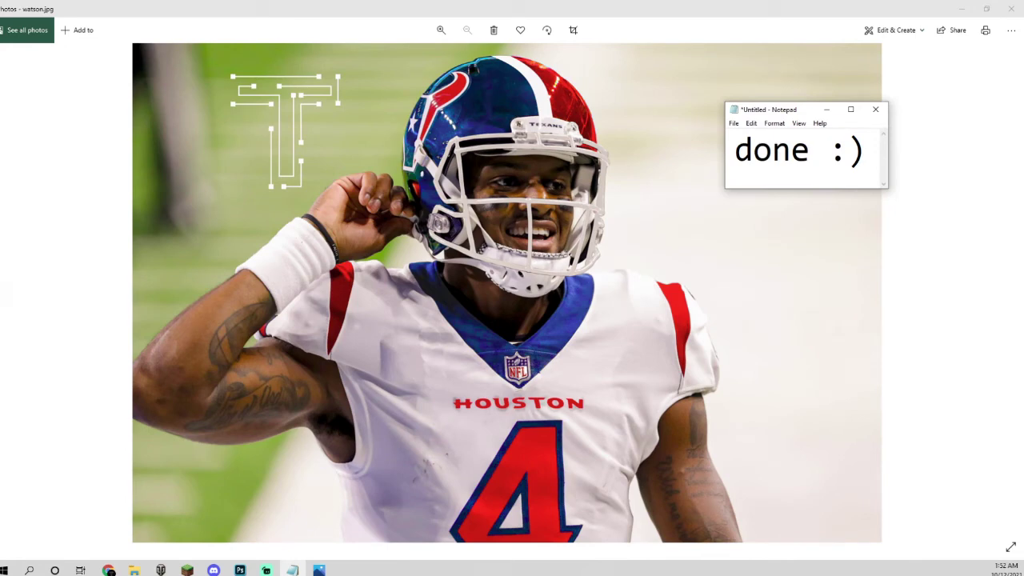